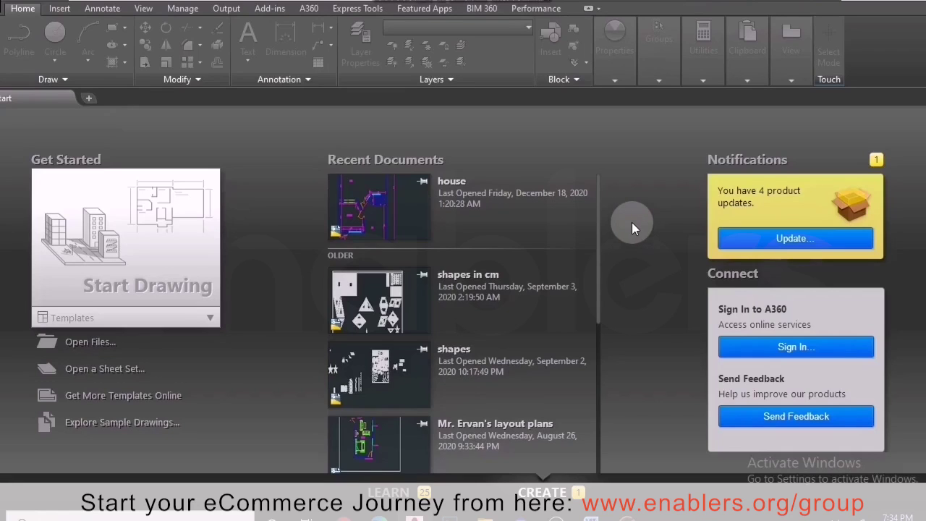
Step: Start a new blank drawing from the start page
{"action": "left_click", "coordinate": [203, 319]}
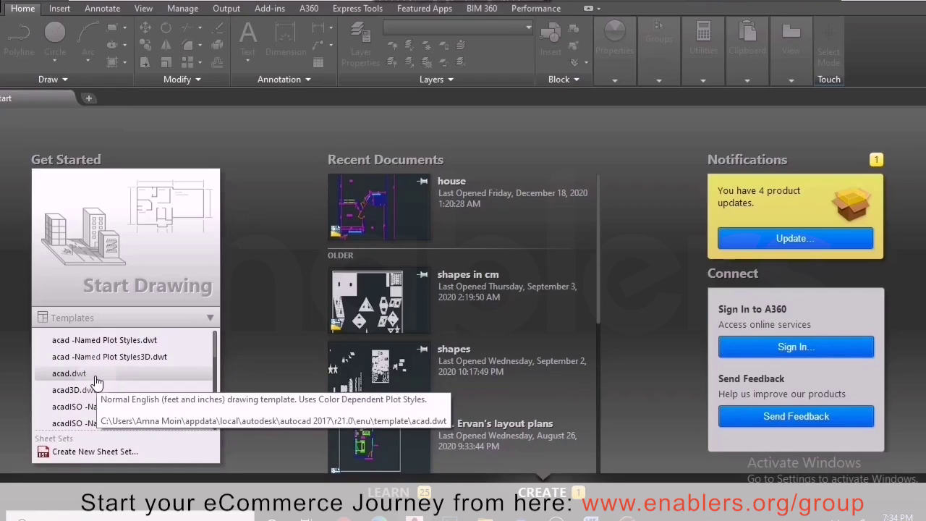
{"action": "left_click", "coordinate": [130, 258]}
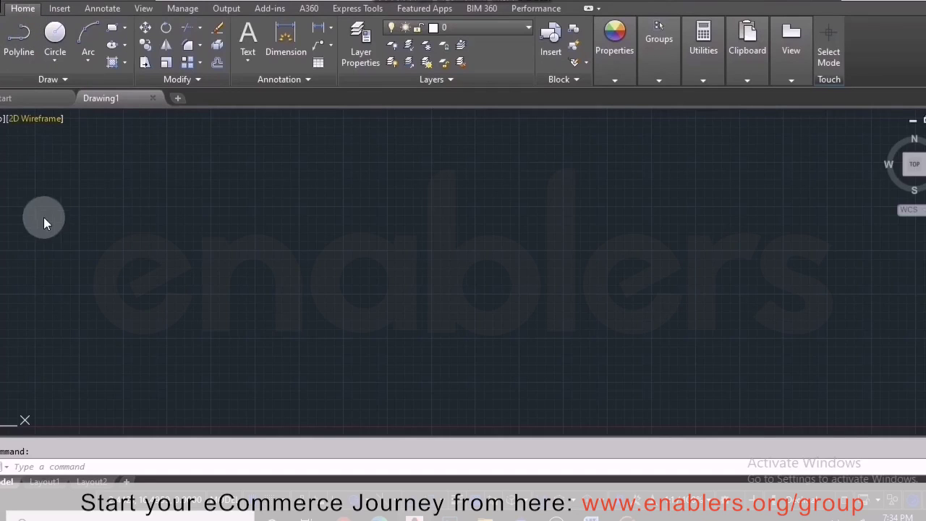
{"action": "left_click", "coordinate": [1, 6]}
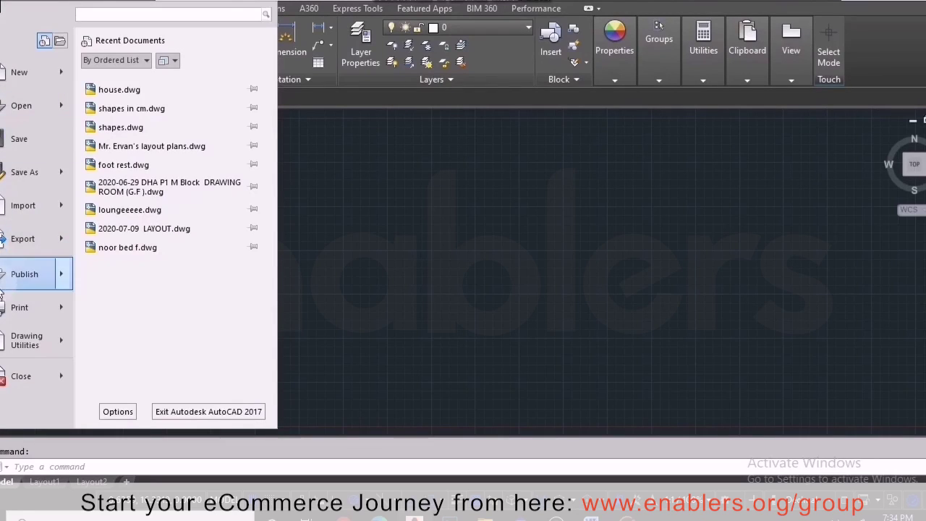
{"action": "mouse_move", "coordinate": [3, 318]}
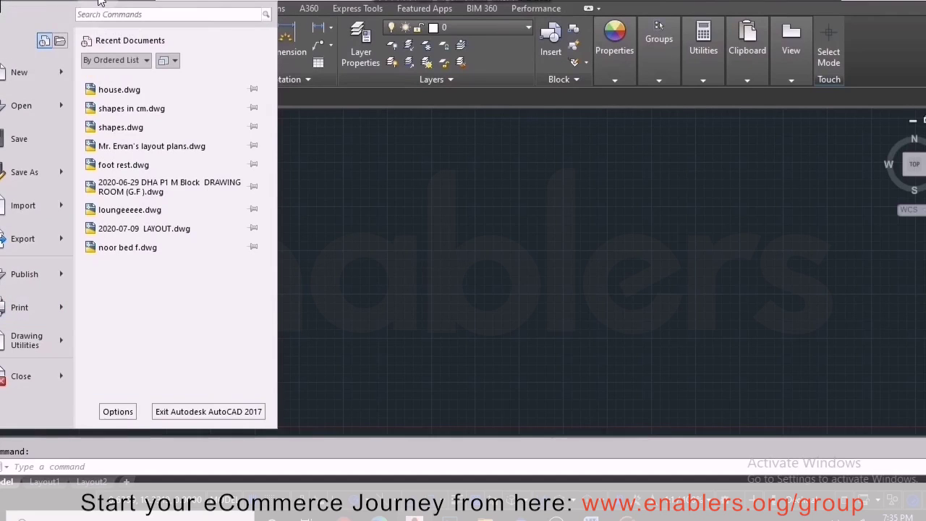
{"action": "left_click", "coordinate": [325, 221]}
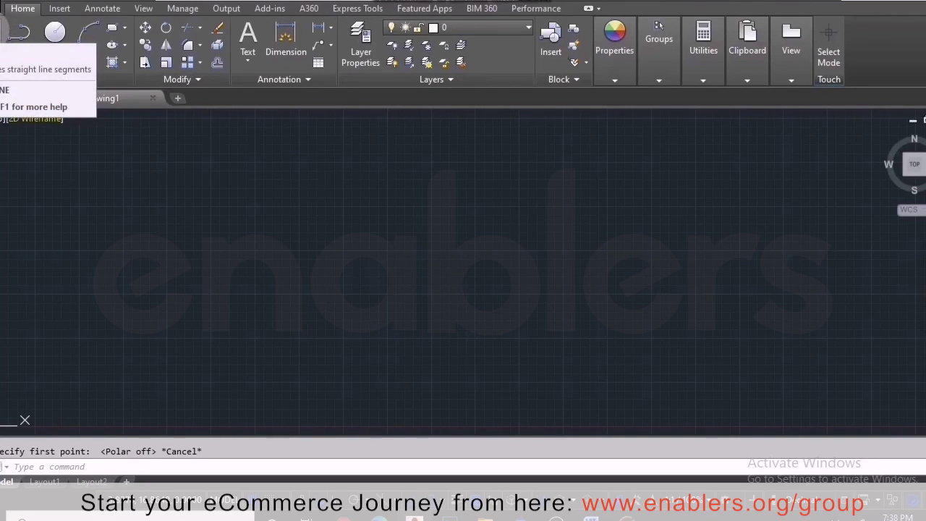
Step: Draw a closed, roughly rectangular four-sided outline in the empty drawing area with the Line command
{"action": "left_click", "coordinate": [4, 32]}
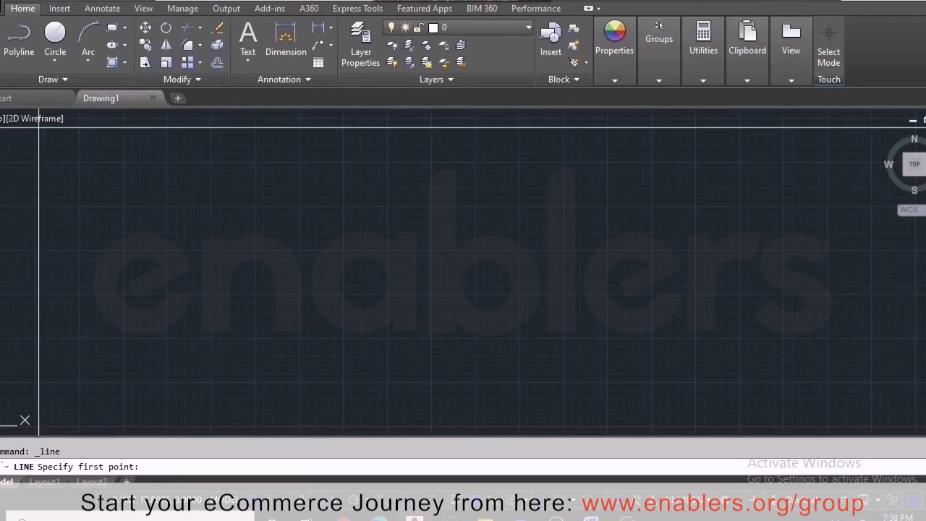
{"action": "left_click", "coordinate": [185, 209]}
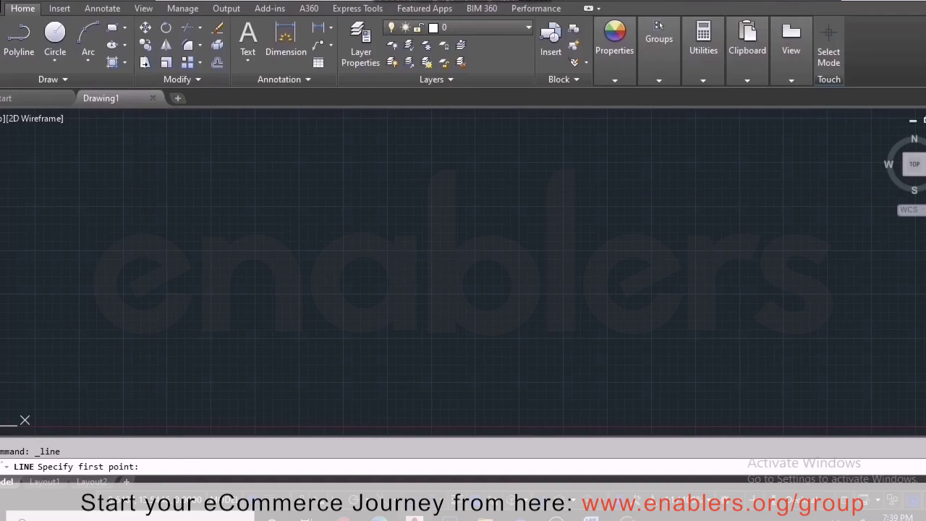
{"action": "left_click", "coordinate": [144, 188]}
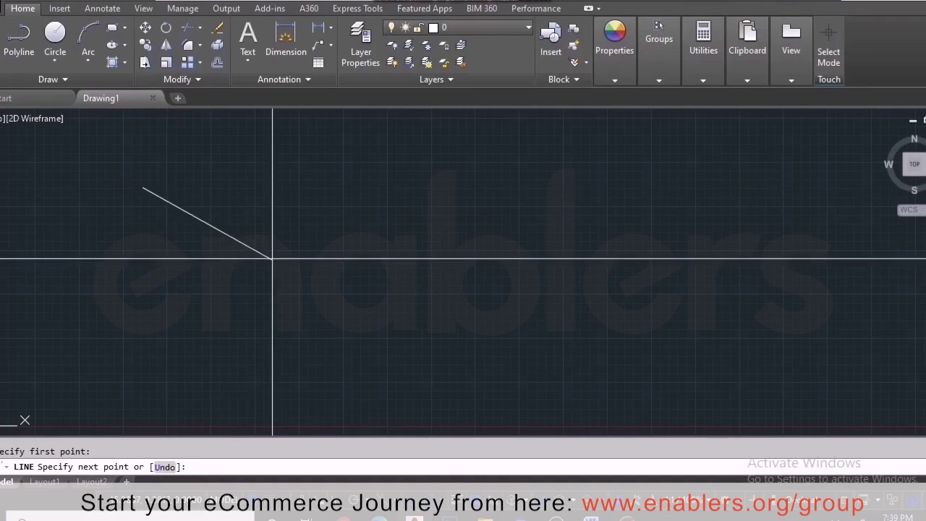
{"action": "left_click", "coordinate": [314, 187]}
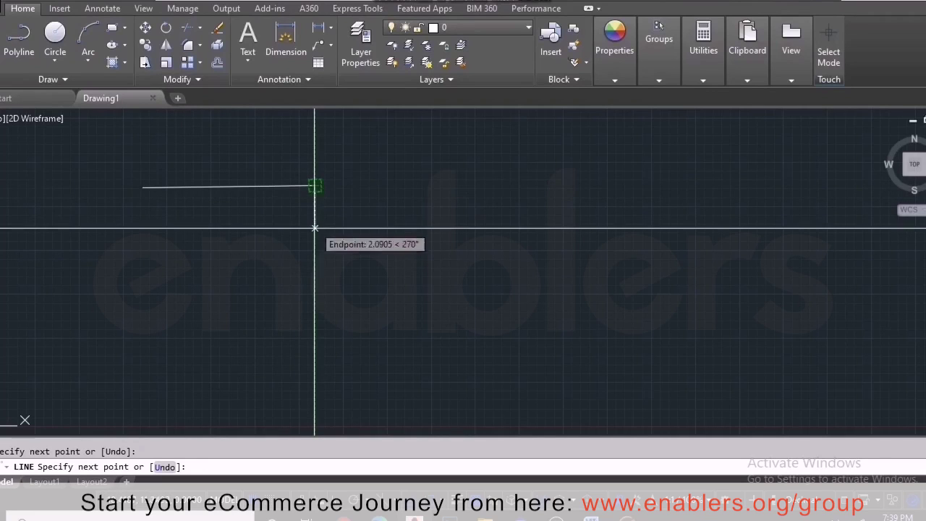
{"action": "left_click", "coordinate": [314, 310]}
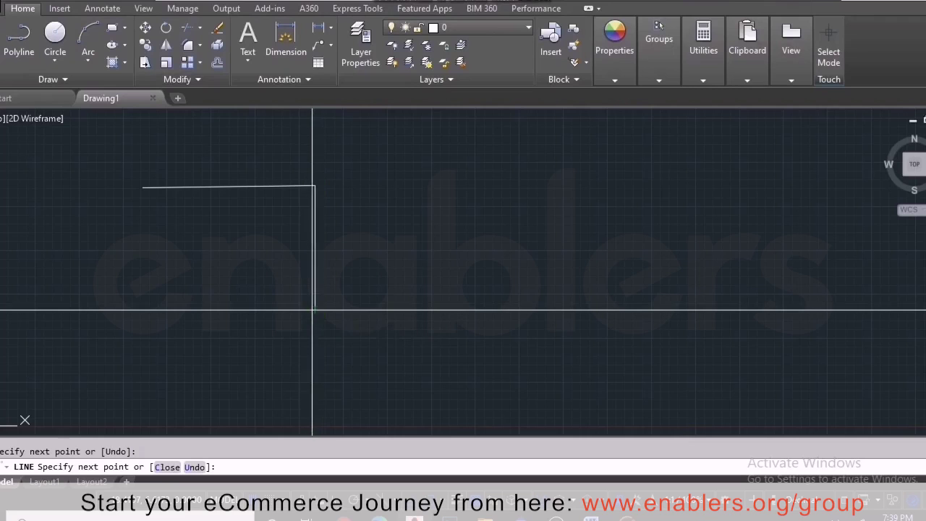
{"action": "left_click", "coordinate": [143, 310]}
{"action": "left_click", "coordinate": [144, 187]}
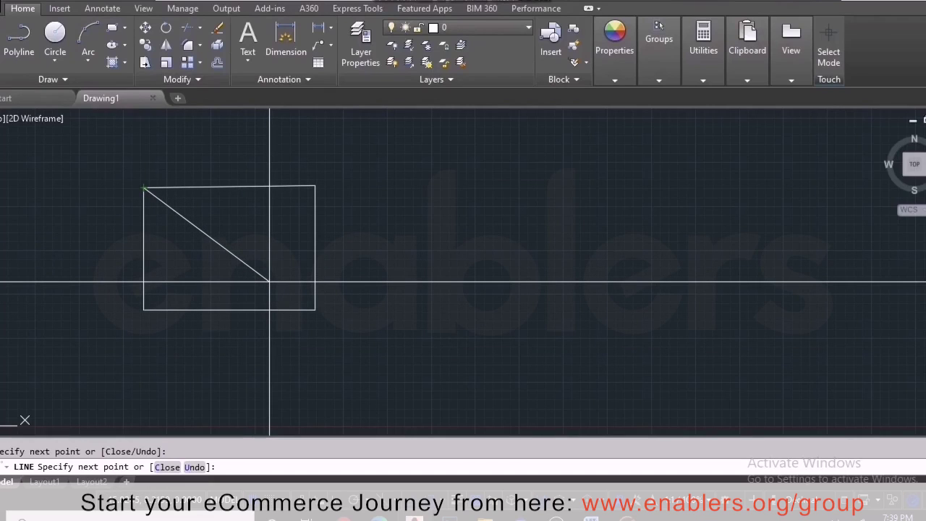
{"action": "key", "text": "Return"}
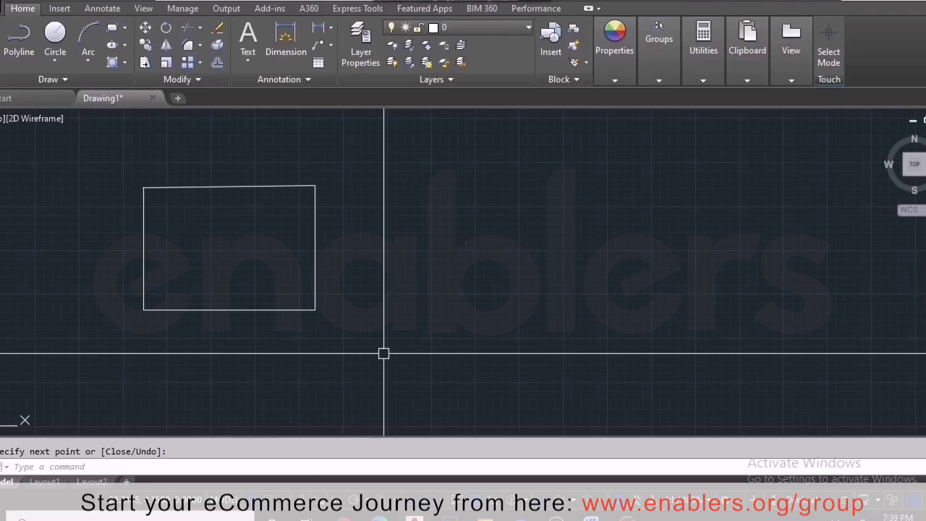
Step: Set the color scheme to Dark and the crosshair size to 100 in the display options
{"action": "type", "text": "op"}
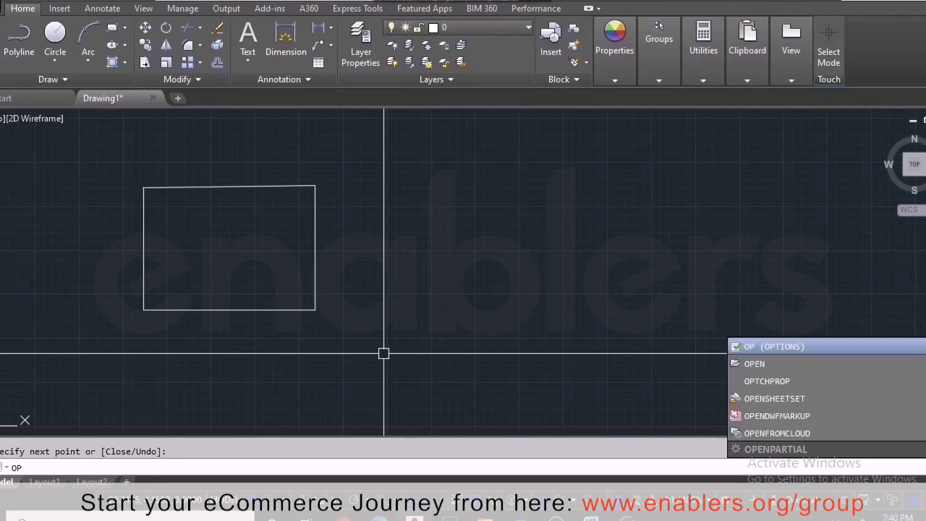
{"action": "key", "text": "Return"}
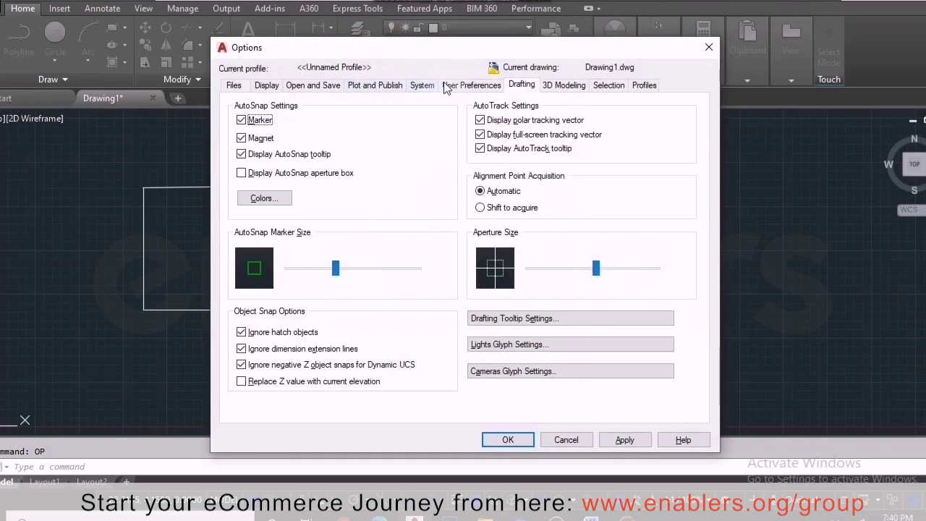
{"action": "left_click", "coordinate": [268, 85]}
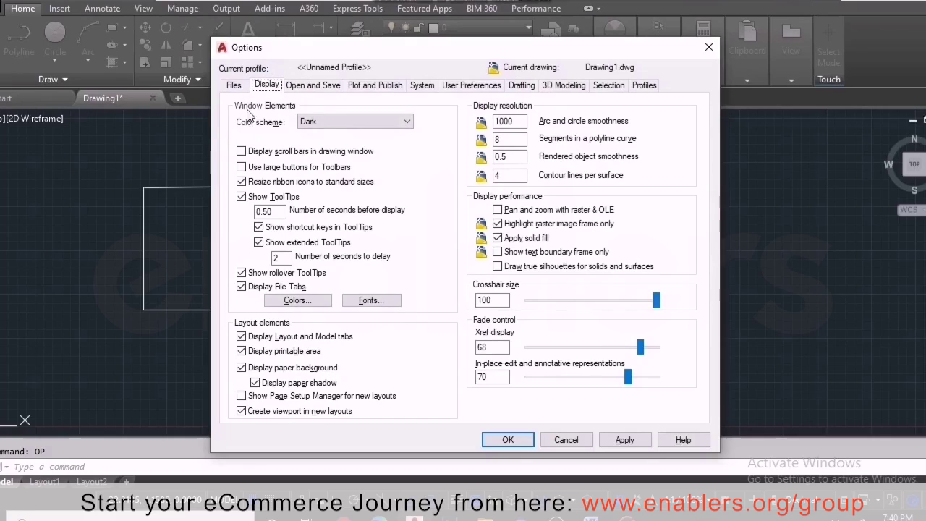
{"action": "left_click", "coordinate": [347, 122]}
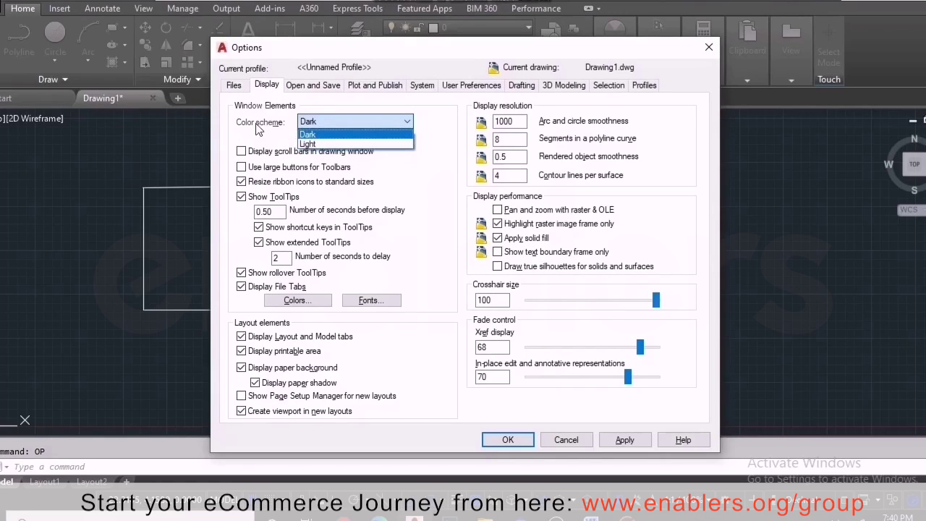
{"action": "left_click", "coordinate": [343, 136]}
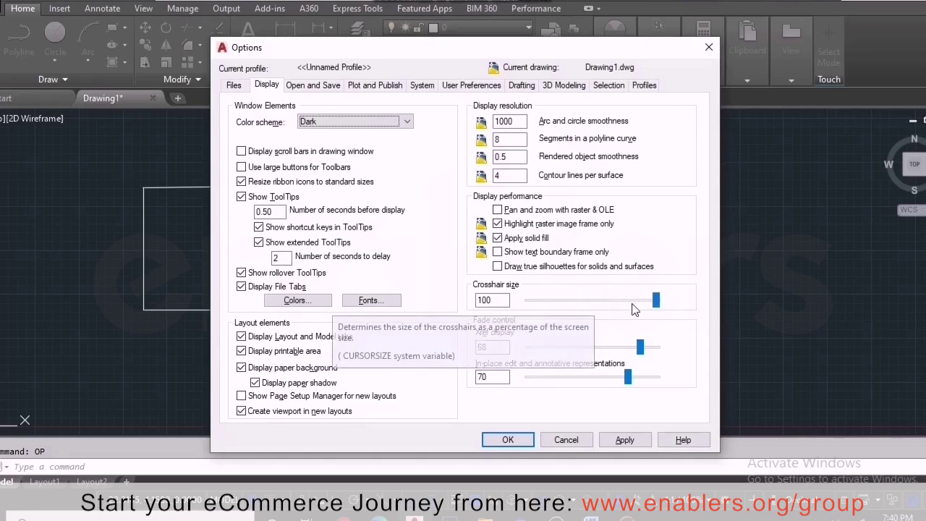
{"action": "mouse_move", "coordinate": [656, 299]}
{"action": "left_mouse_down"}
{"action": "mouse_move", "coordinate": [601, 310]}
{"action": "mouse_move", "coordinate": [655, 300]}
{"action": "left_mouse_up"}
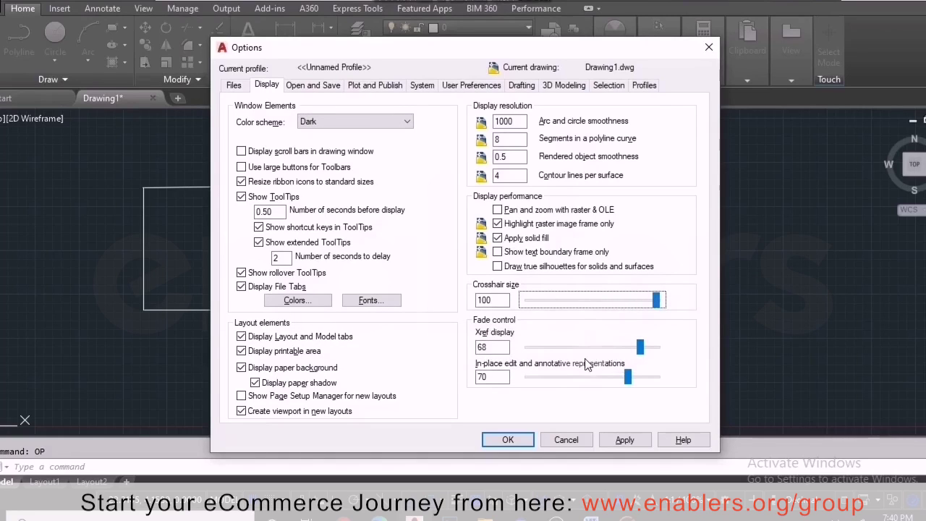
Step: Review the file saving formats and the plotting, system, user preference, drafting, 3D modeling and selection options
{"action": "left_click", "coordinate": [296, 92]}
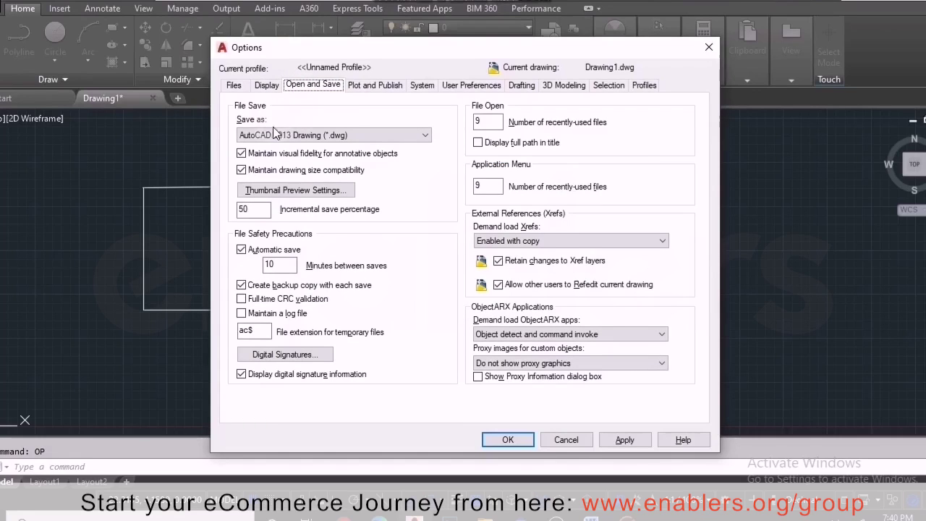
{"action": "left_click", "coordinate": [424, 137]}
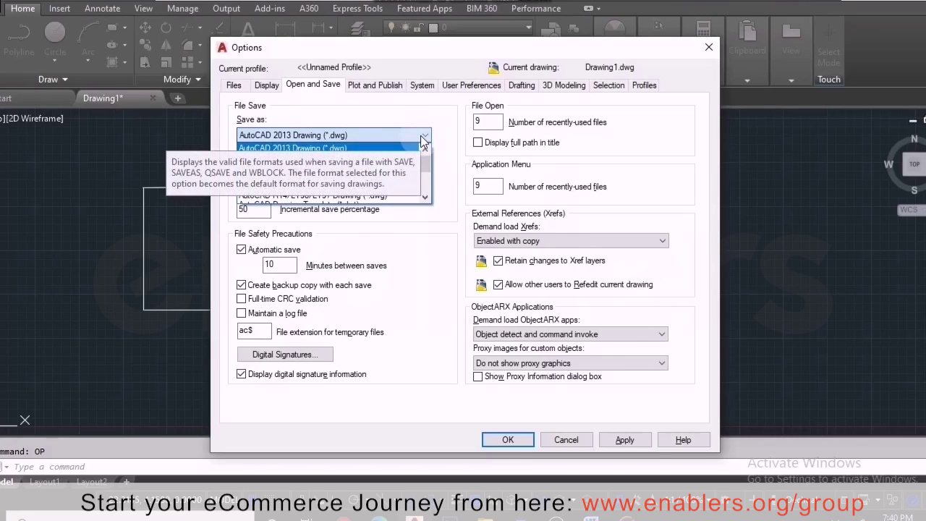
{"action": "left_click", "coordinate": [424, 138]}
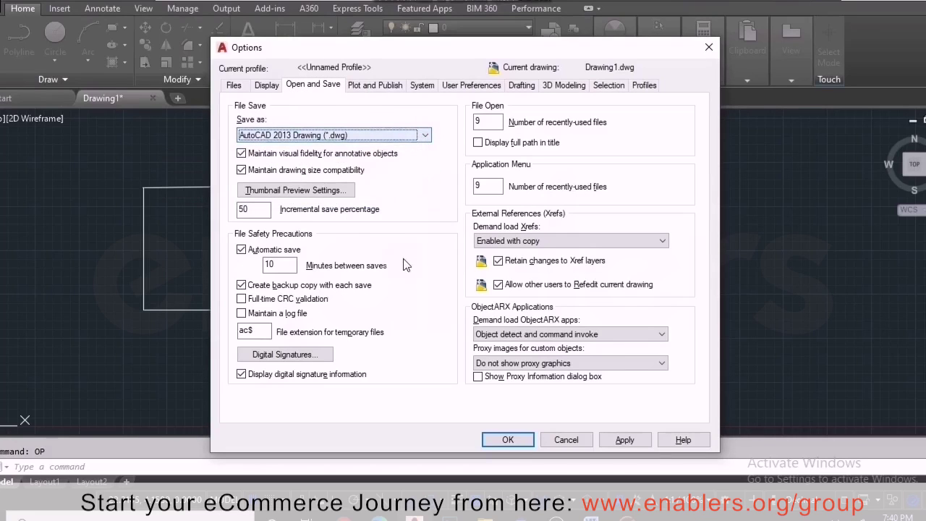
{"action": "left_click", "coordinate": [357, 87]}
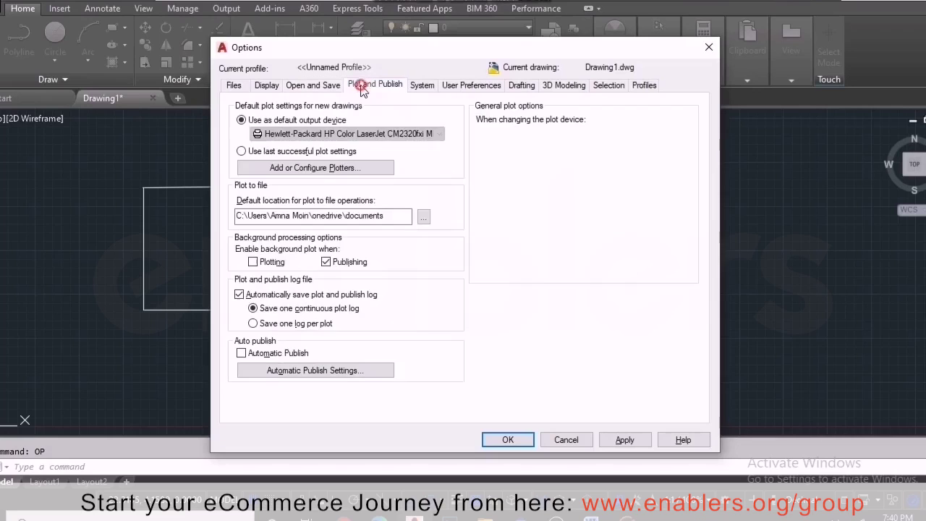
{"action": "left_click", "coordinate": [427, 89]}
{"action": "left_click", "coordinate": [477, 88]}
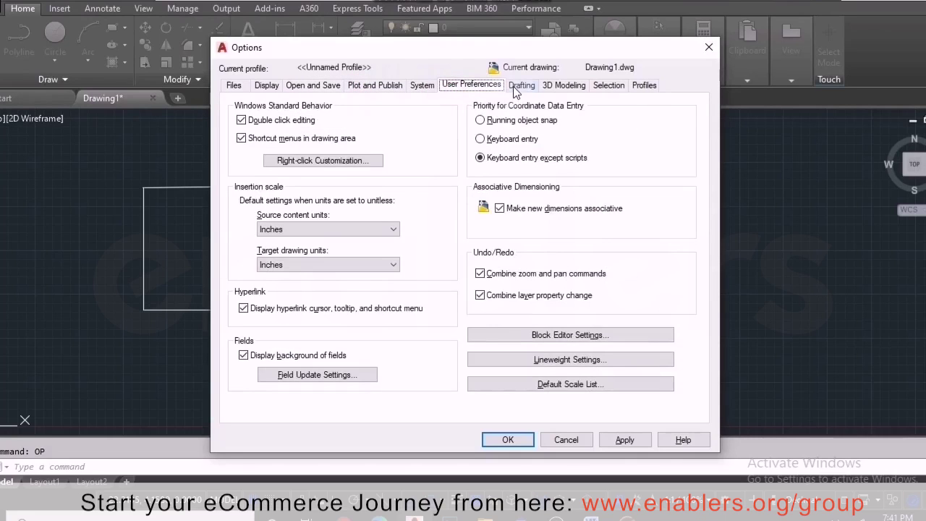
{"action": "left_click", "coordinate": [516, 88]}
{"action": "left_click", "coordinate": [555, 87]}
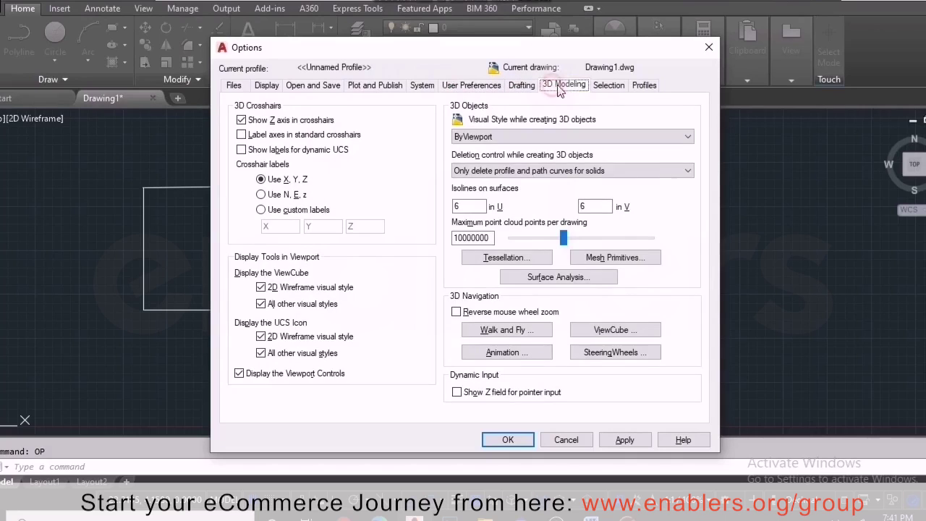
{"action": "left_click", "coordinate": [606, 86]}
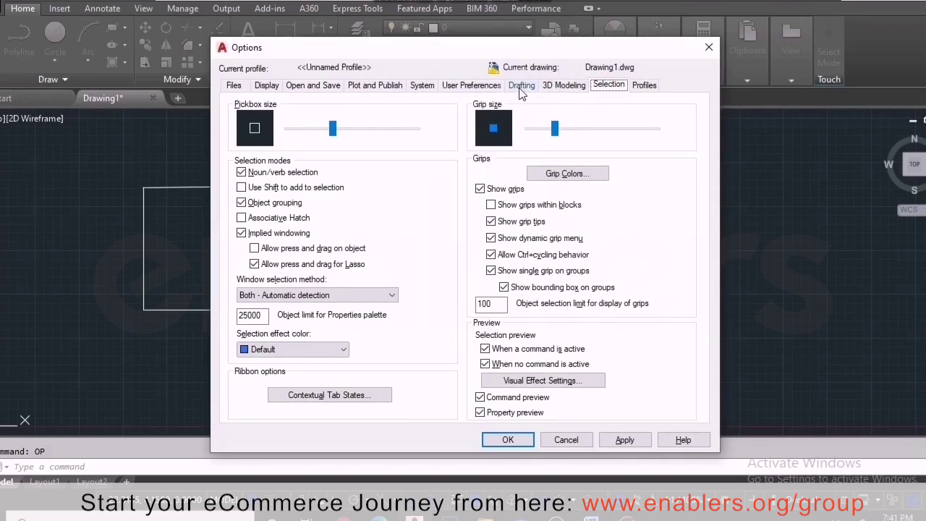
{"action": "left_click", "coordinate": [89, 191]}
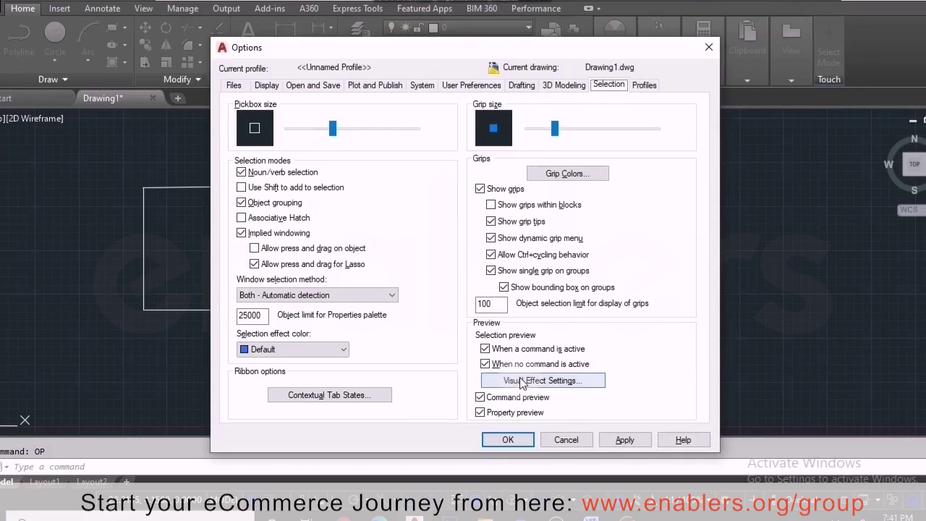
Step: Apply the current option settings and close the Options dialog
{"action": "left_click", "coordinate": [624, 442]}
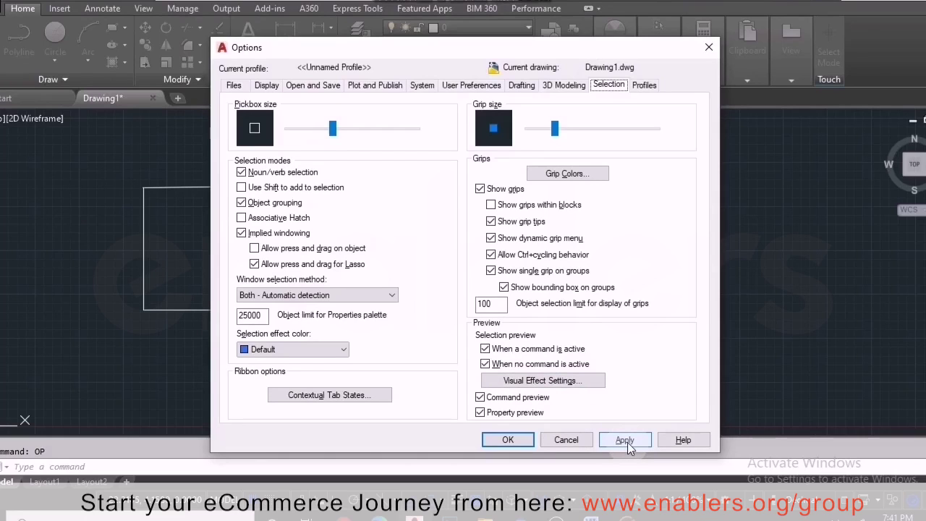
{"action": "left_click", "coordinate": [626, 441]}
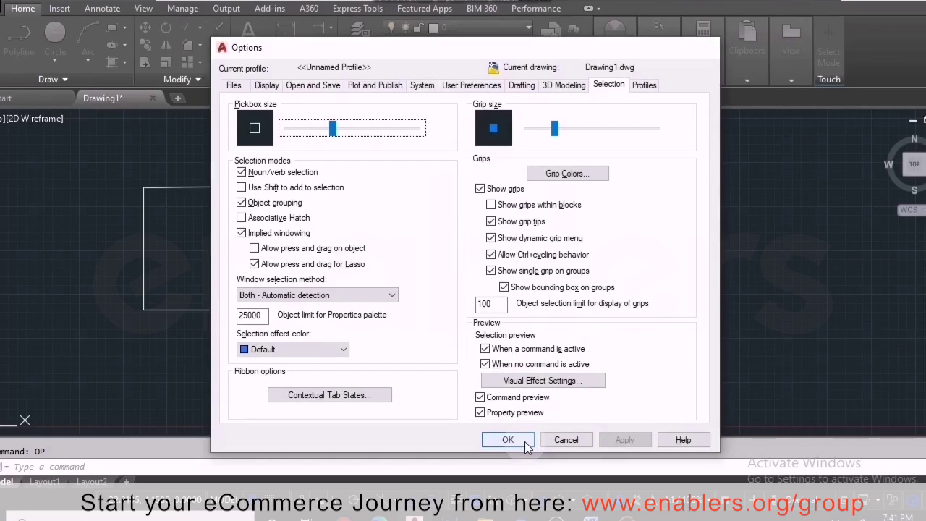
{"action": "left_click", "coordinate": [524, 442]}
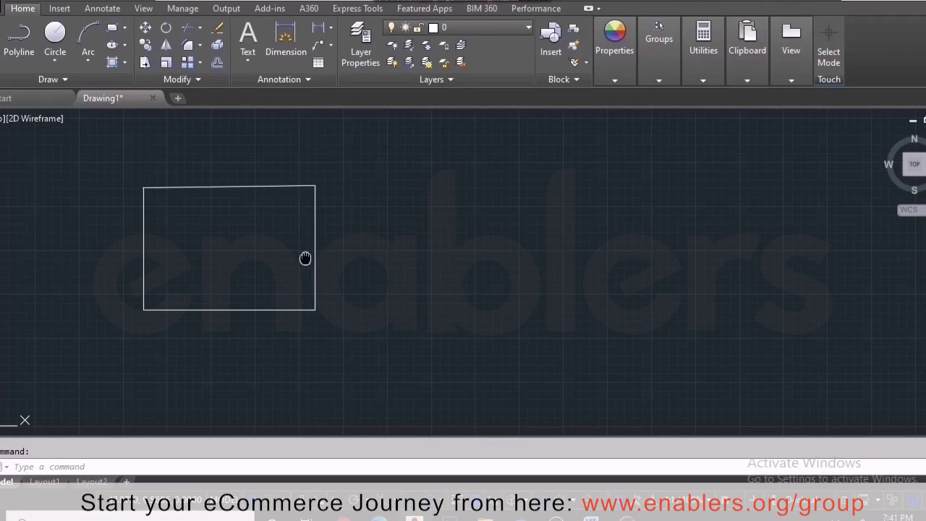
Step: Zoom to the drawing's extents, and pan and zoom in and out to view the four-sided outline and its corner
{"action": "middle_click_drag", "start_coordinate": [321, 258], "coordinate": [350, 258]}
{"action": "middle_click", "coordinate": [350, 259]}
{"action": "middle_click", "coordinate": [350, 258]}
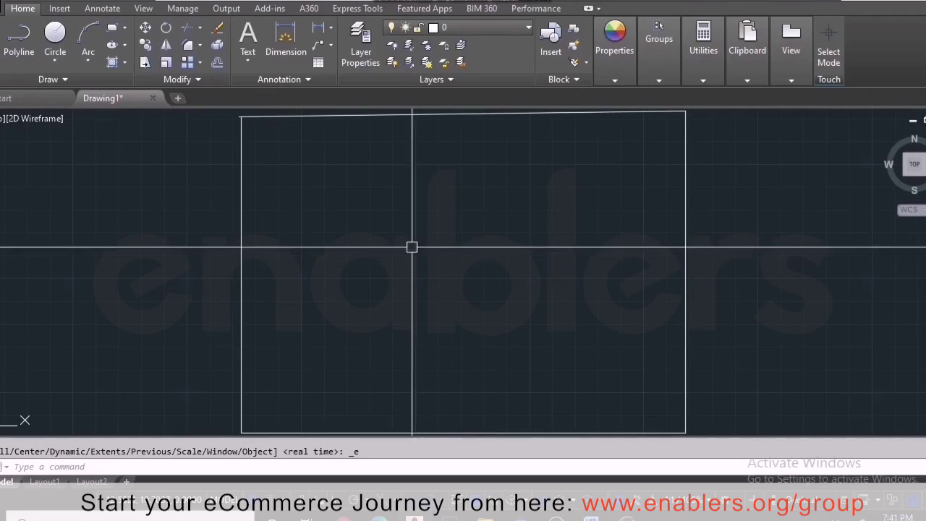
{"action": "middle_click_drag", "start_coordinate": [451, 280], "coordinate": [451, 281]}
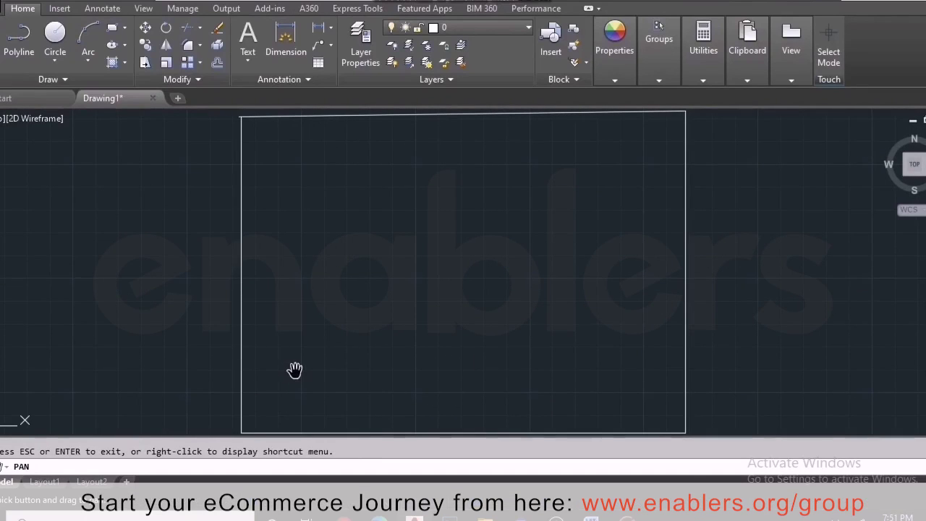
{"action": "mouse_move", "coordinate": [368, 283]}
{"action": "left_mouse_down"}
{"action": "mouse_move", "coordinate": [279, 288]}
{"action": "mouse_move", "coordinate": [414, 406]}
{"action": "mouse_move", "coordinate": [478, 256]}
{"action": "mouse_move", "coordinate": [335, 261]}
{"action": "mouse_move", "coordinate": [326, 331]}
{"action": "mouse_move", "coordinate": [382, 294]}
{"action": "mouse_move", "coordinate": [364, 291]}
{"action": "left_mouse_up"}
{"action": "scroll", "coordinate": [382, 293], "scroll_direction": "down", "scroll_amount": 5}
{"action": "scroll", "coordinate": [395, 295], "scroll_direction": "up", "scroll_amount": 2}
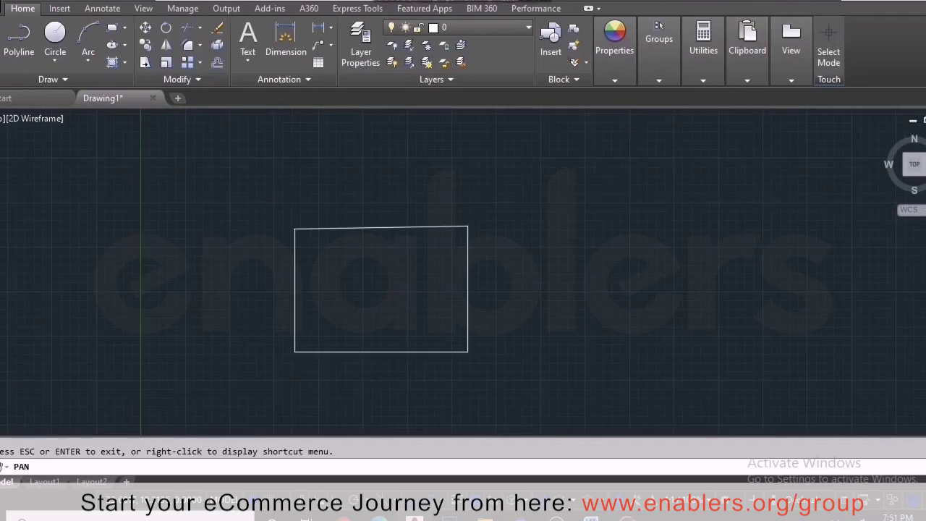
{"action": "scroll", "coordinate": [391, 293], "scroll_direction": "up", "scroll_amount": 2}
{"action": "scroll", "coordinate": [392, 294], "scroll_direction": "down", "scroll_amount": 1}
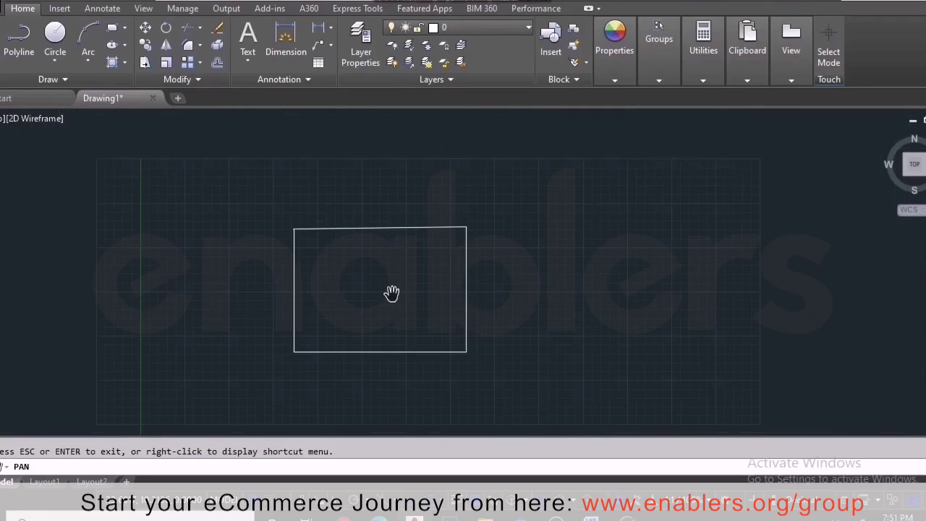
{"action": "scroll", "coordinate": [392, 293], "scroll_direction": "down", "scroll_amount": 1}
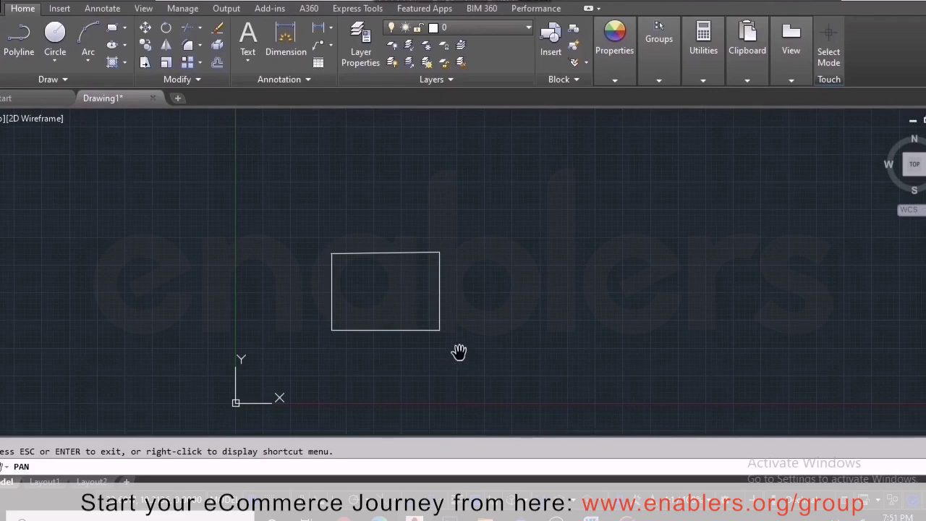
{"action": "scroll", "coordinate": [444, 333], "scroll_direction": "up", "scroll_amount": 3}
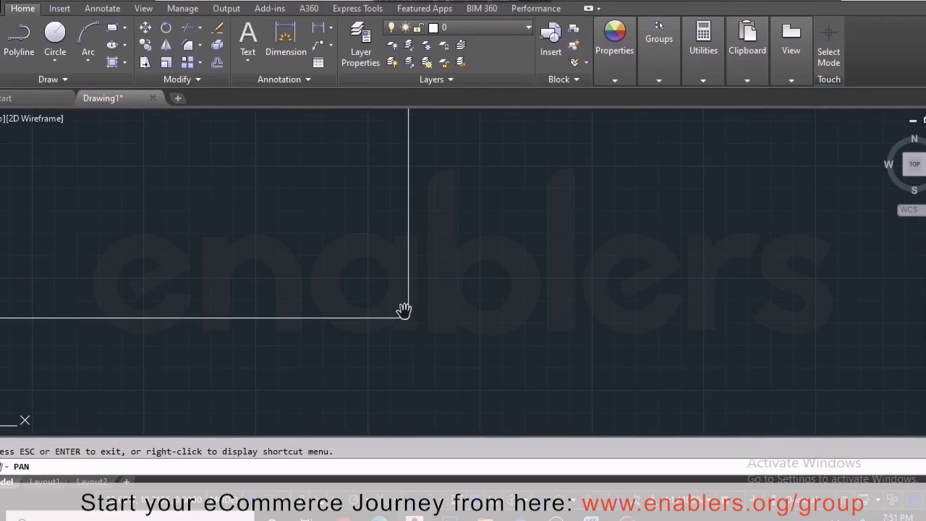
Step: Zoom out from the corner to view the whole outline, and select its right edge line and clear the selection
{"action": "left_click_drag", "start_coordinate": [405, 312], "coordinate": [405, 317]}
{"action": "scroll", "coordinate": [405, 317], "scroll_direction": "up", "scroll_amount": 1}
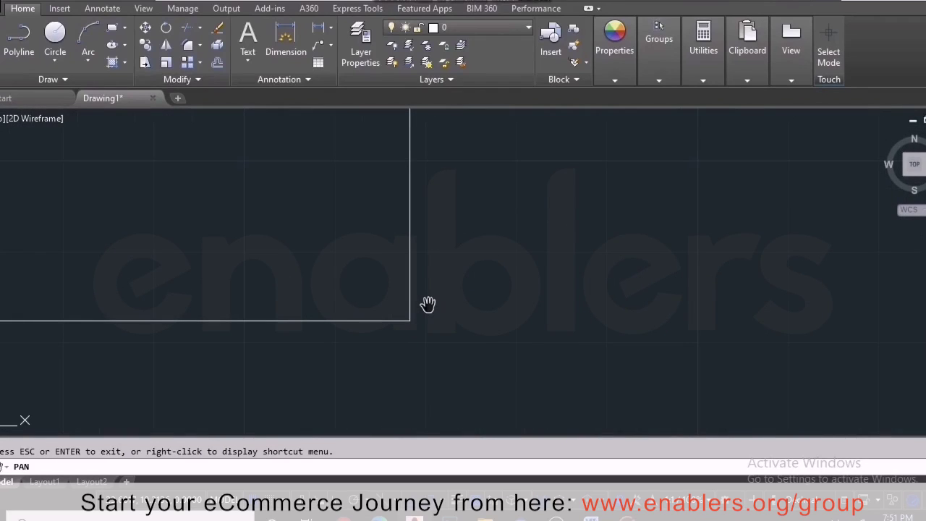
{"action": "scroll", "coordinate": [428, 304], "scroll_direction": "down", "scroll_amount": 2}
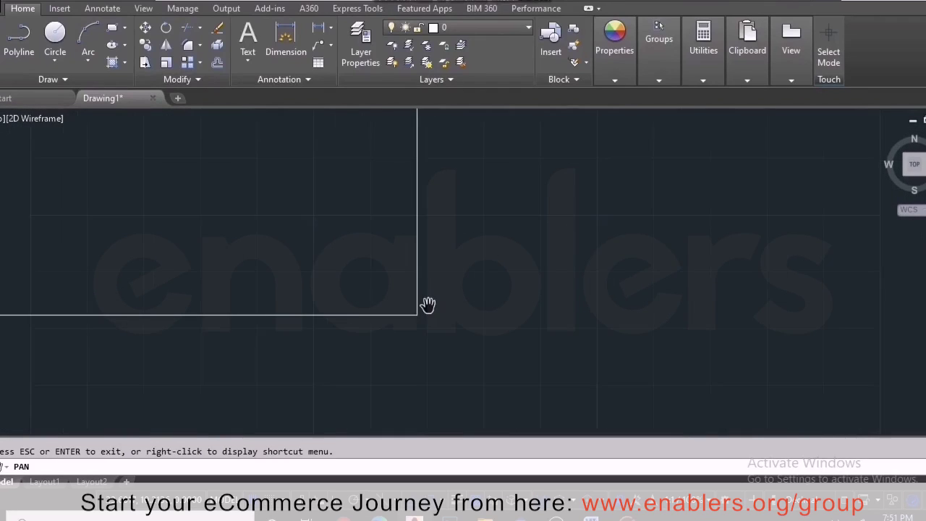
{"action": "scroll", "coordinate": [427, 305], "scroll_direction": "down", "scroll_amount": 4}
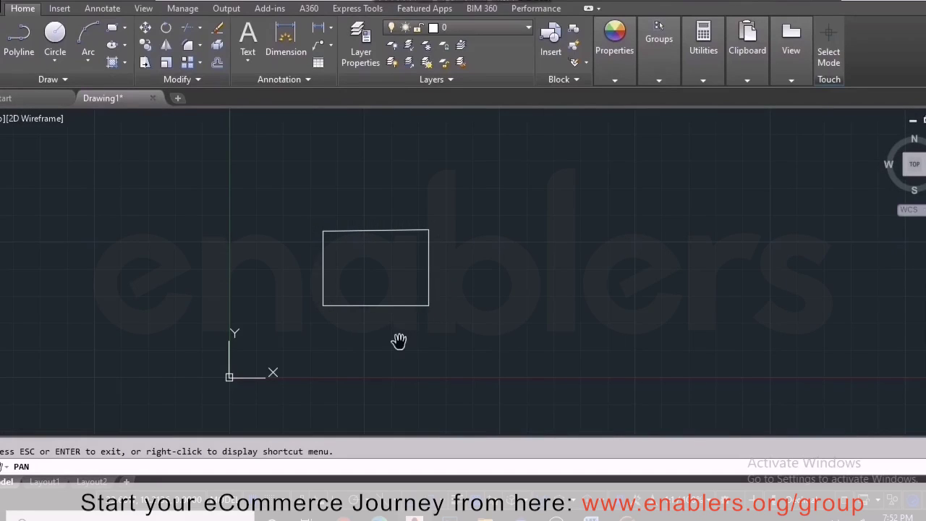
{"action": "key", "text": "Escape"}
{"action": "left_click", "coordinate": [429, 267]}
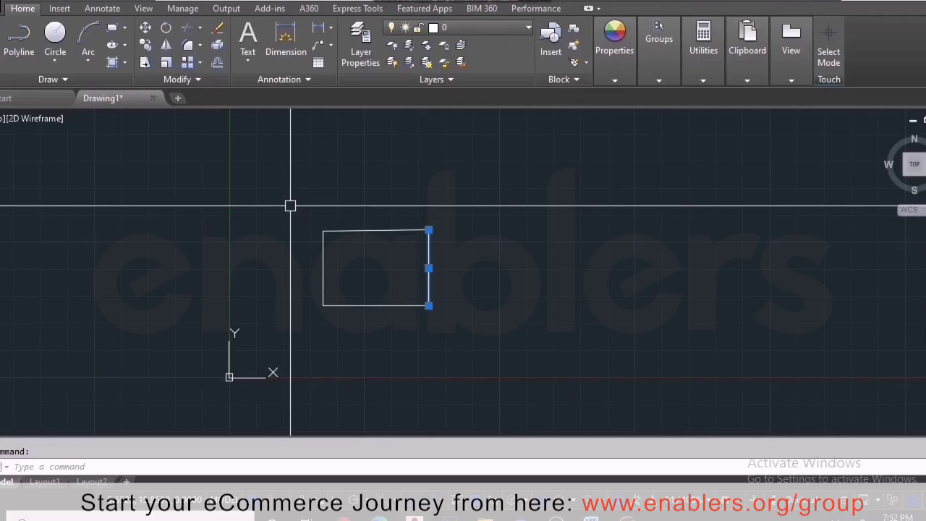
{"action": "key", "text": "Escape"}
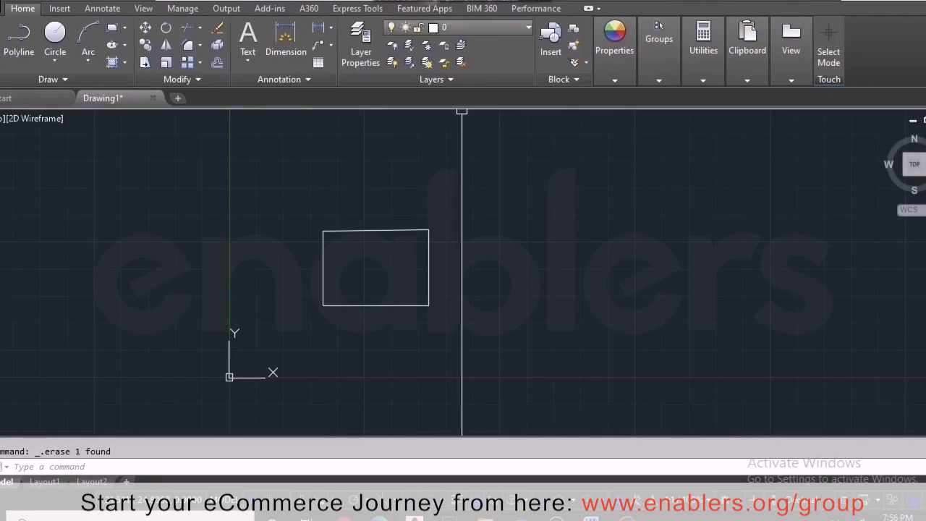
Step: Draw a circle with a centre point and radius just right of the four-sided outline
{"action": "left_click", "coordinate": [55, 34]}
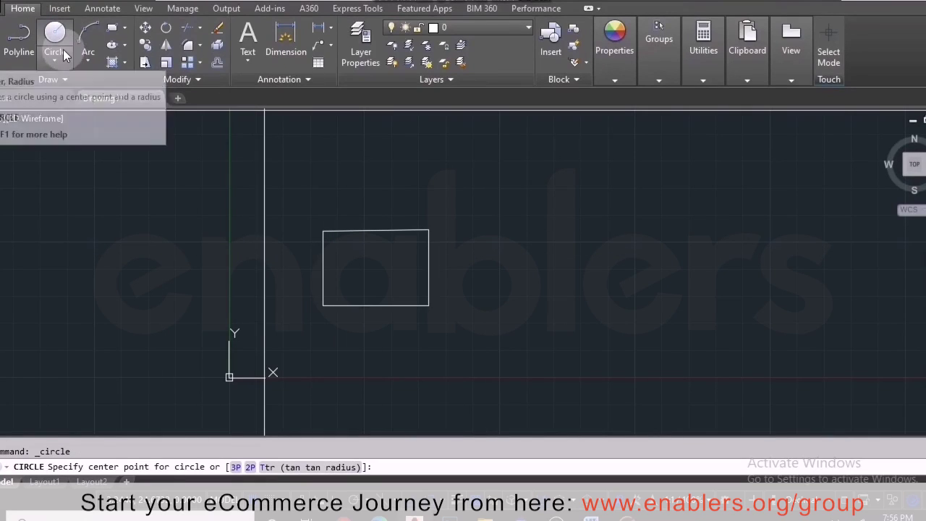
{"action": "left_click", "coordinate": [480, 251]}
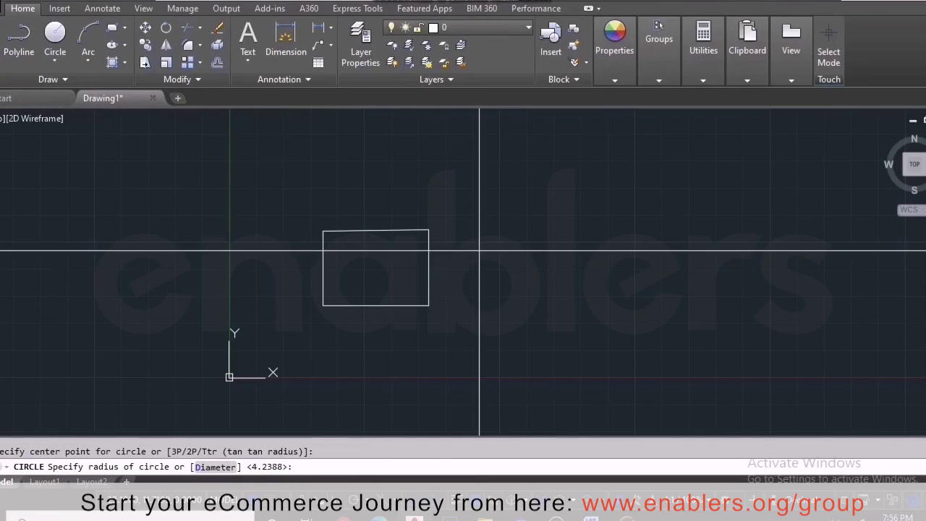
{"action": "left_click", "coordinate": [502, 281]}
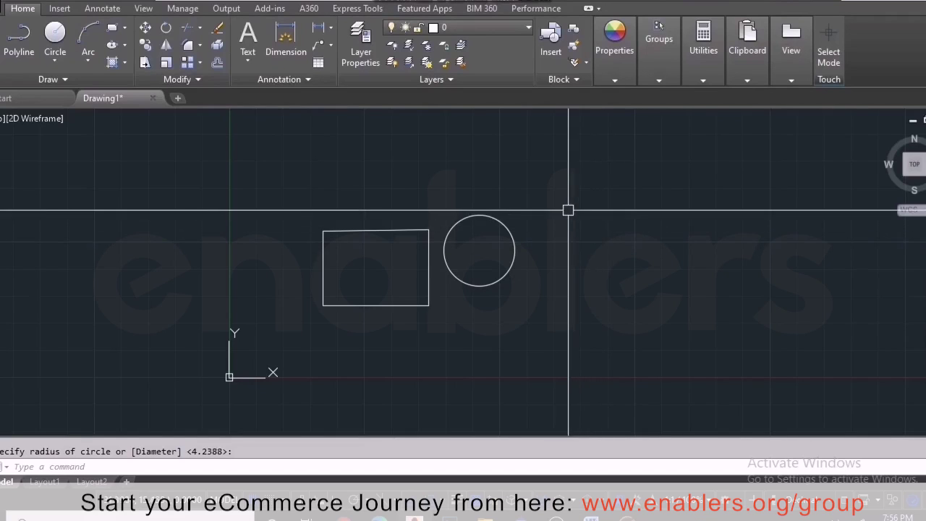
Step: Select the circle by picking its edge and again with a window around it, clearing the selection each time
{"action": "left_click", "coordinate": [513, 233]}
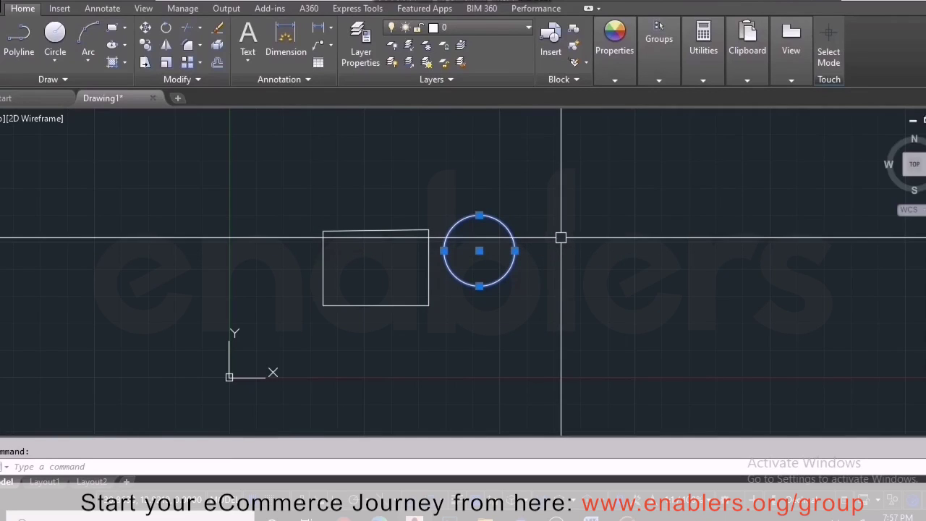
{"action": "key", "text": "Escape"}
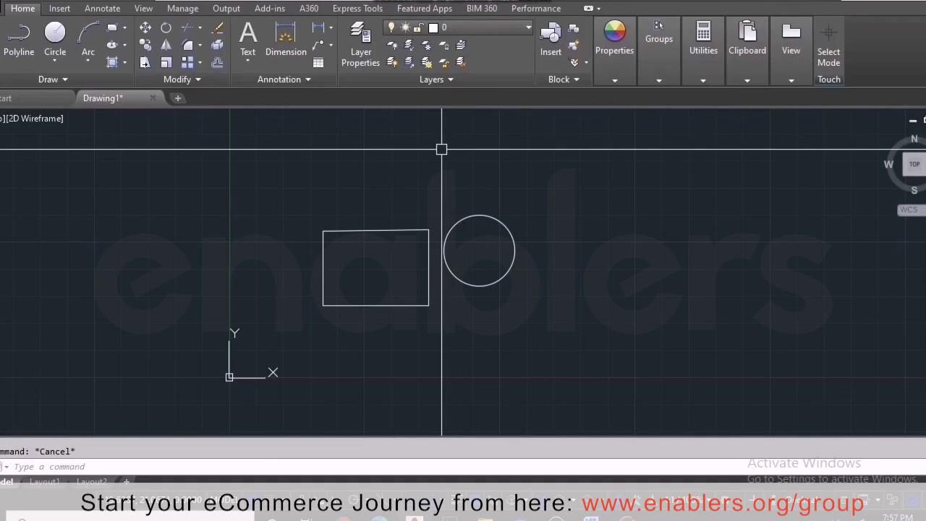
{"action": "left_click", "coordinate": [441, 150]}
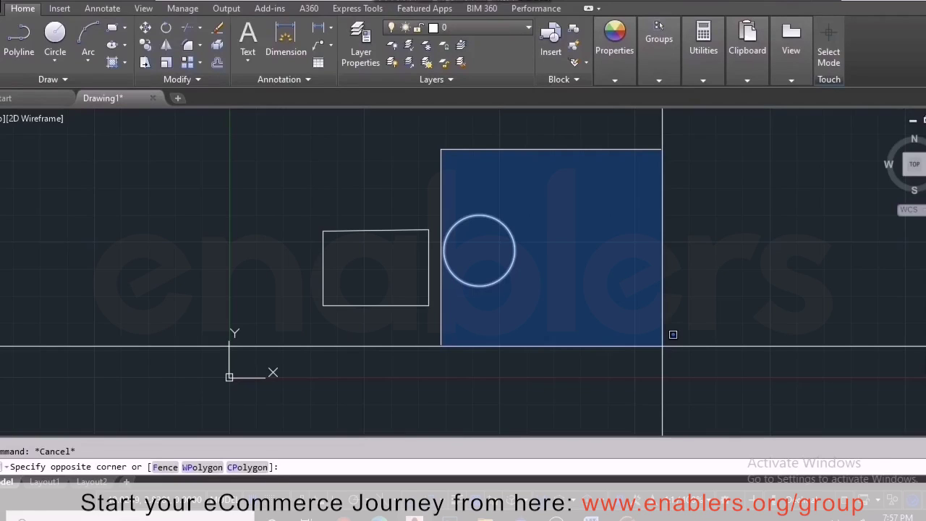
{"action": "left_click", "coordinate": [661, 338]}
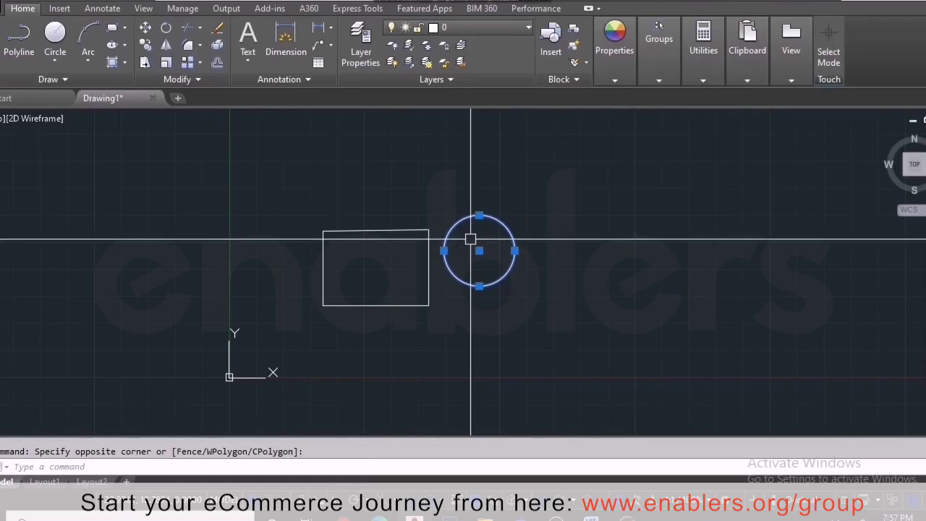
{"action": "key", "text": "Escape"}
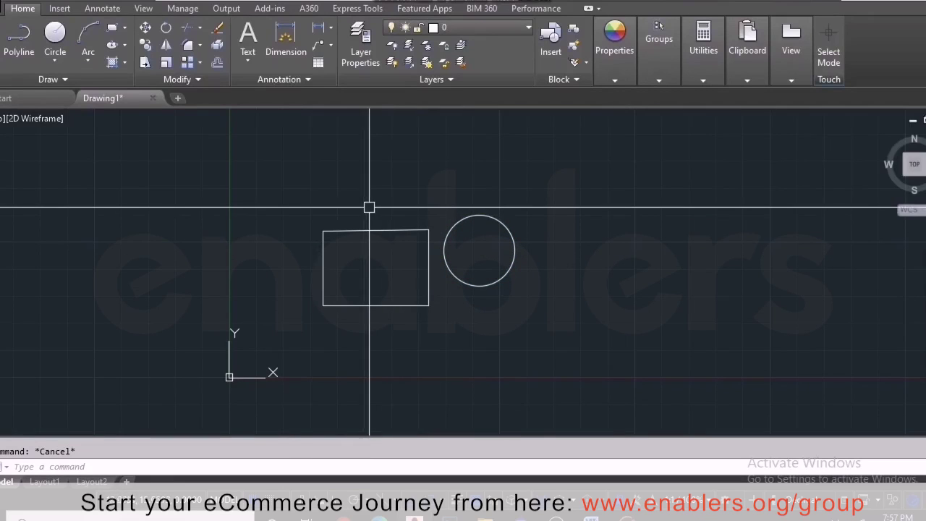
Step: Select the outline and the circle together with a window enclosing both, and clear the selection
{"action": "left_click", "coordinate": [287, 198]}
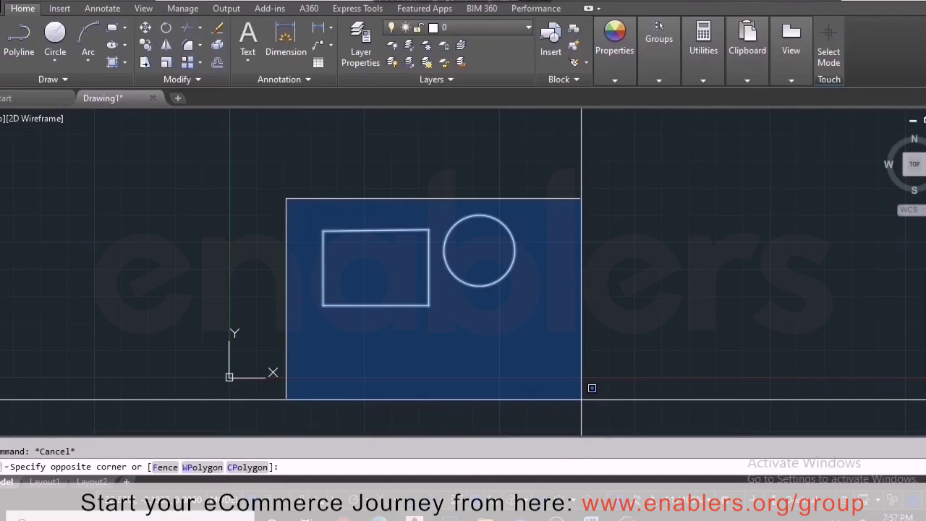
{"action": "left_click", "coordinate": [580, 397]}
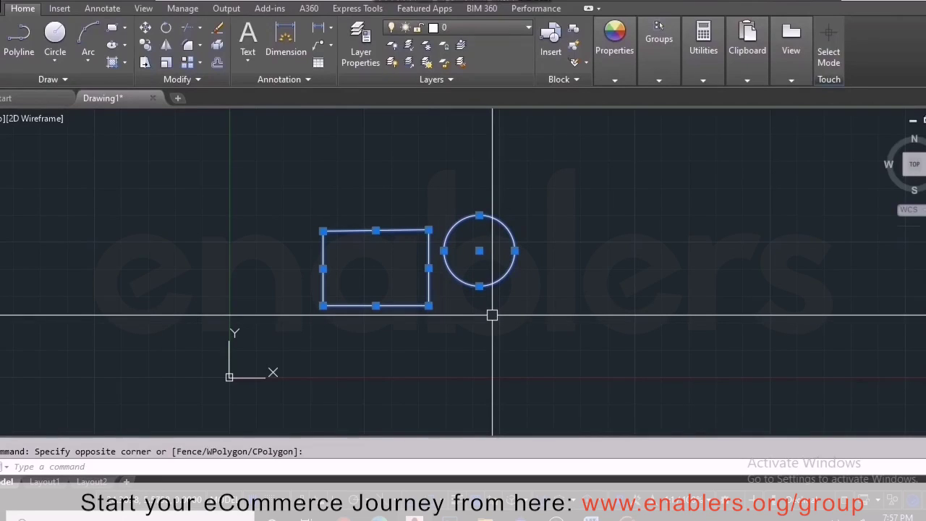
{"action": "key", "text": "Escape"}
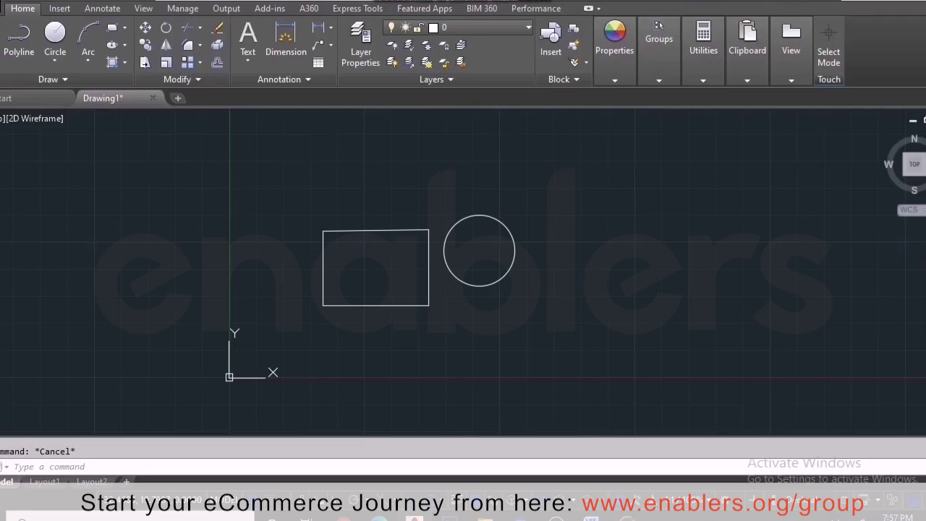
Step: Select the circle and part of the outline with a crossing window cutting through the outline, and clear the selection
{"action": "left_click", "coordinate": [580, 163]}
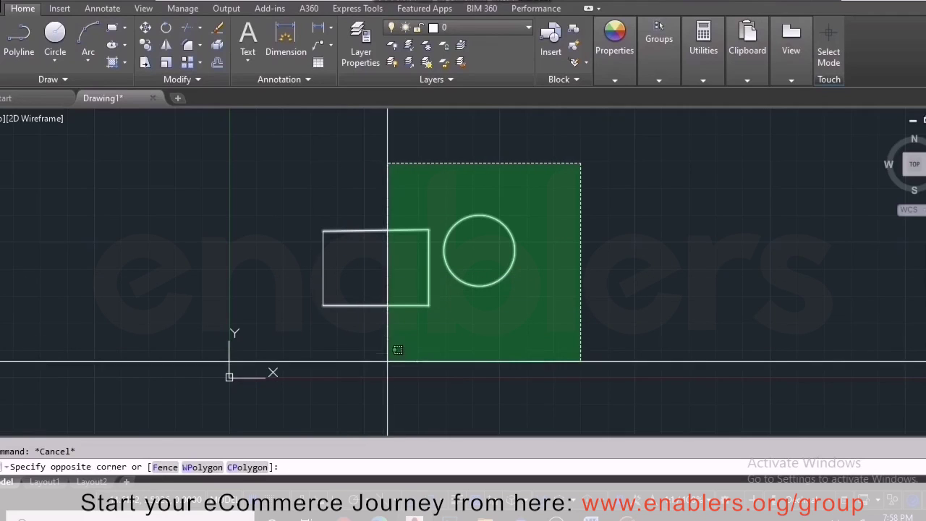
{"action": "left_click", "coordinate": [409, 376]}
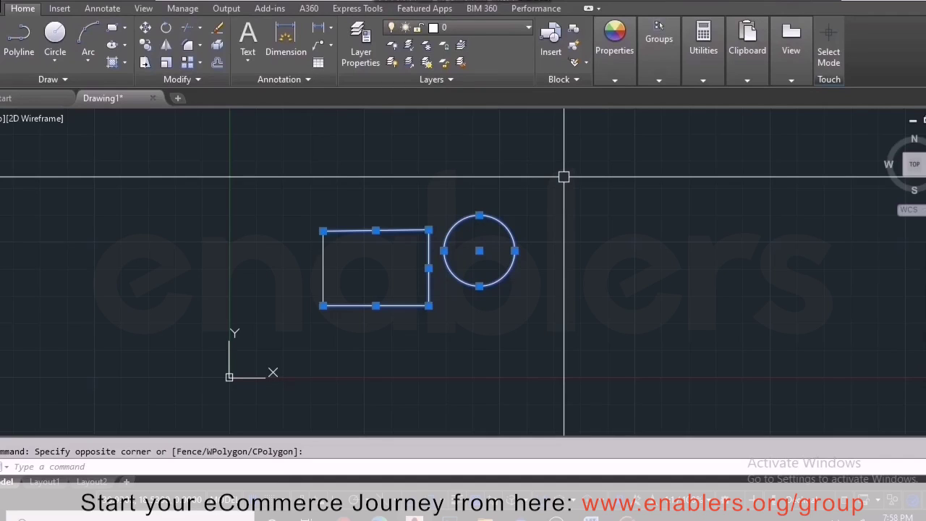
{"action": "key", "text": "Escape"}
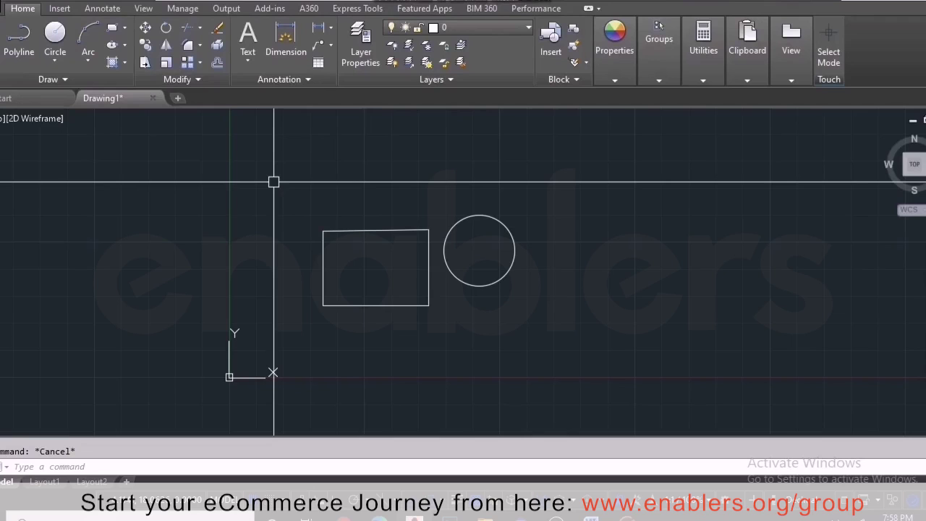
Step: Select the outline and the circle with freehand window lassos drawn around them, and clear the selection
{"action": "mouse_move", "coordinate": [273, 182]}
{"action": "left_mouse_down"}
{"action": "mouse_move", "coordinate": [308, 214]}
{"action": "mouse_move", "coordinate": [386, 230]}
{"action": "mouse_move", "coordinate": [553, 226]}
{"action": "mouse_move", "coordinate": [575, 252]}
{"action": "mouse_move", "coordinate": [570, 324]}
{"action": "mouse_move", "coordinate": [480, 371]}
{"action": "mouse_move", "coordinate": [372, 364]}
{"action": "mouse_move", "coordinate": [335, 374]}
{"action": "mouse_move", "coordinate": [311, 340]}
{"action": "mouse_move", "coordinate": [310, 308]}
{"action": "mouse_move", "coordinate": [331, 278]}
{"action": "mouse_move", "coordinate": [322, 259]}
{"action": "mouse_move", "coordinate": [289, 289]}
{"action": "mouse_move", "coordinate": [283, 331]}
{"action": "mouse_move", "coordinate": [274, 334]}
{"action": "left_mouse_up"}
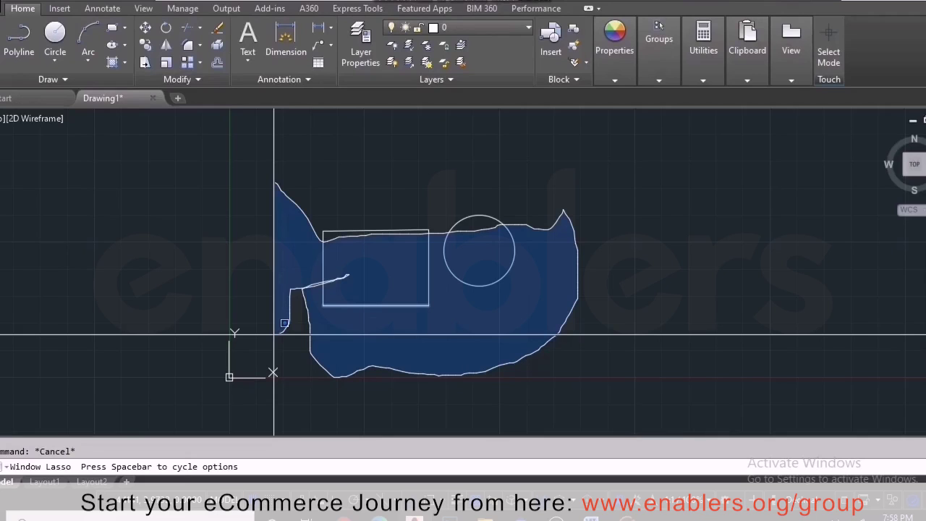
{"action": "left_click_drag", "start_coordinate": [274, 334], "coordinate": [273, 330]}
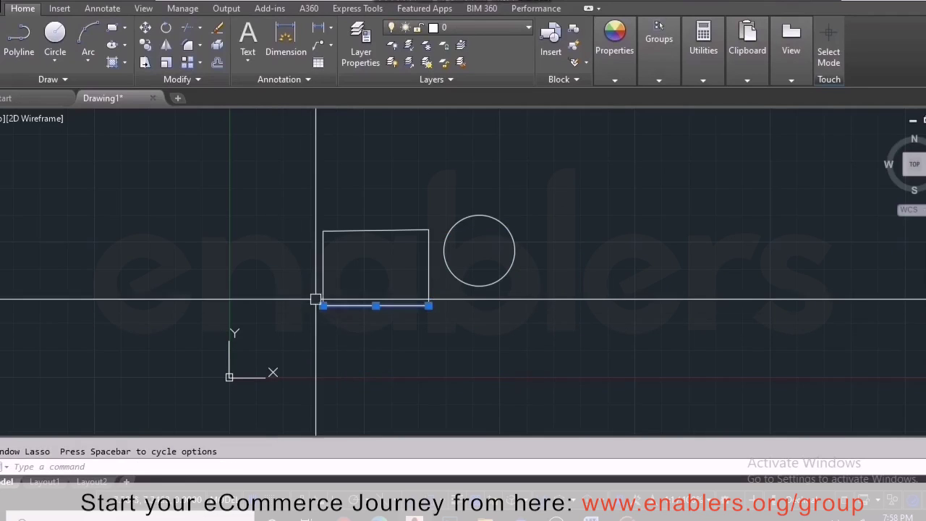
{"action": "mouse_move", "coordinate": [304, 199]}
{"action": "left_mouse_down"}
{"action": "mouse_move", "coordinate": [394, 201]}
{"action": "mouse_move", "coordinate": [521, 275]}
{"action": "mouse_move", "coordinate": [359, 371]}
{"action": "mouse_move", "coordinate": [306, 372]}
{"action": "left_mouse_up"}
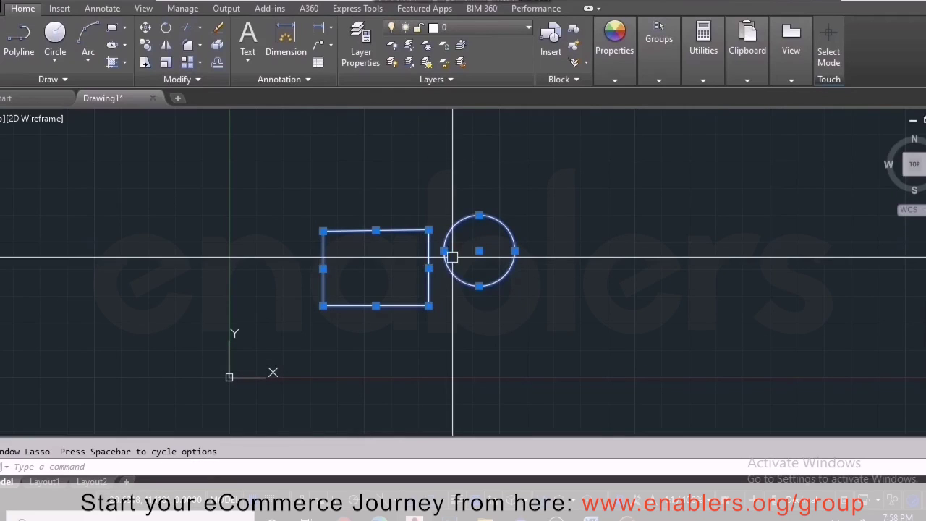
{"action": "key", "text": "Escape"}
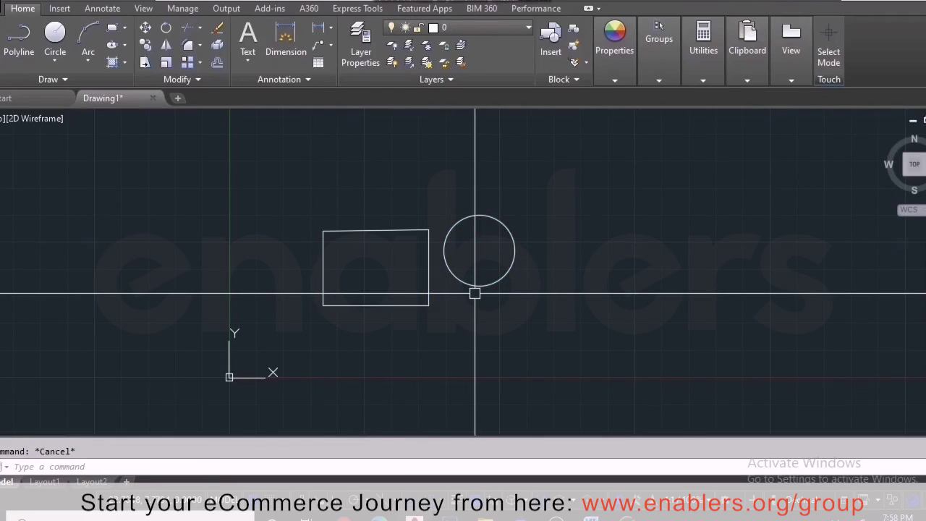
Step: Window-select the four-sided outline and the circle and delete them from the drawing
{"action": "left_click", "coordinate": [293, 192]}
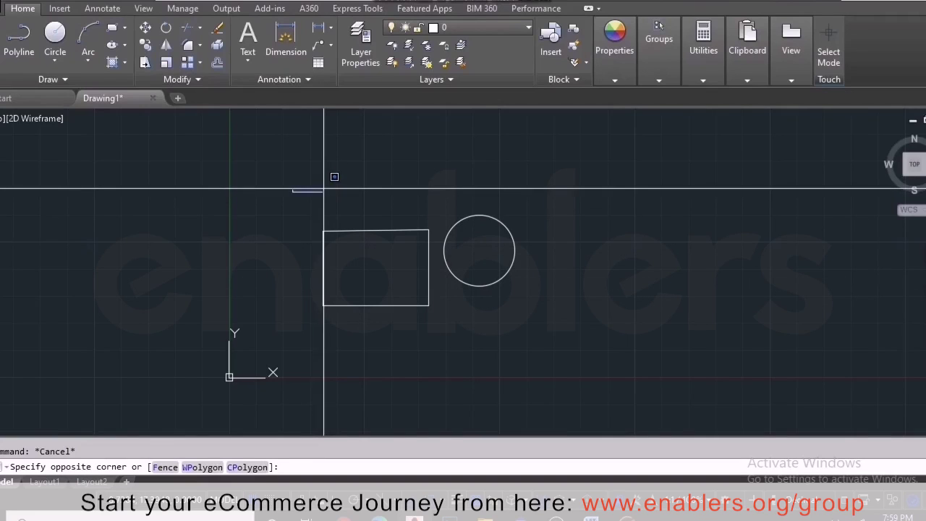
{"action": "left_click", "coordinate": [539, 363]}
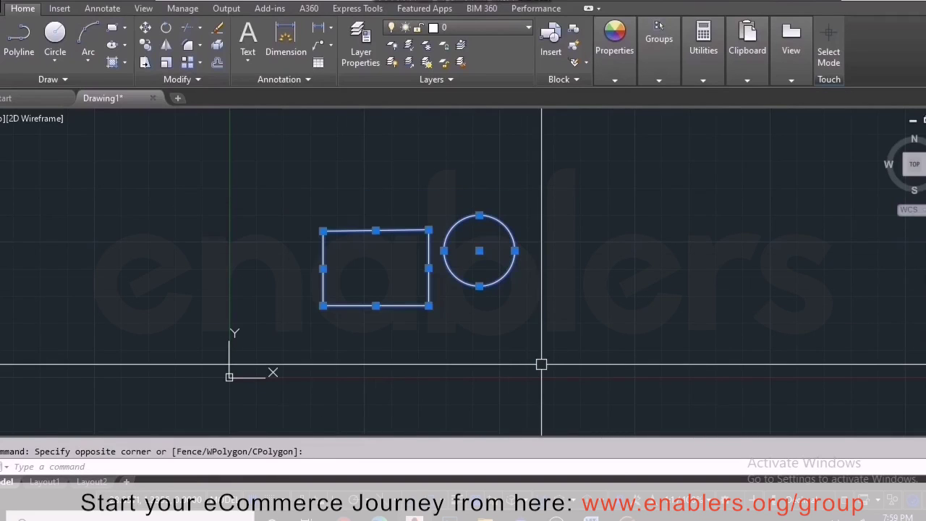
{"action": "key", "text": "Delete"}
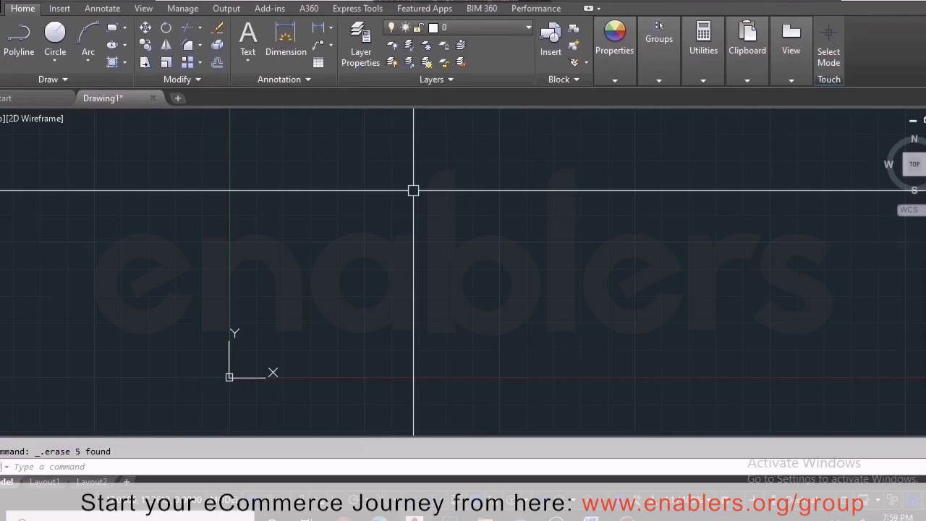
Step: Configure the drawing units with Inches as the insertion scale and Architectural as the length type, and apply them
{"action": "type", "text": "UN"}
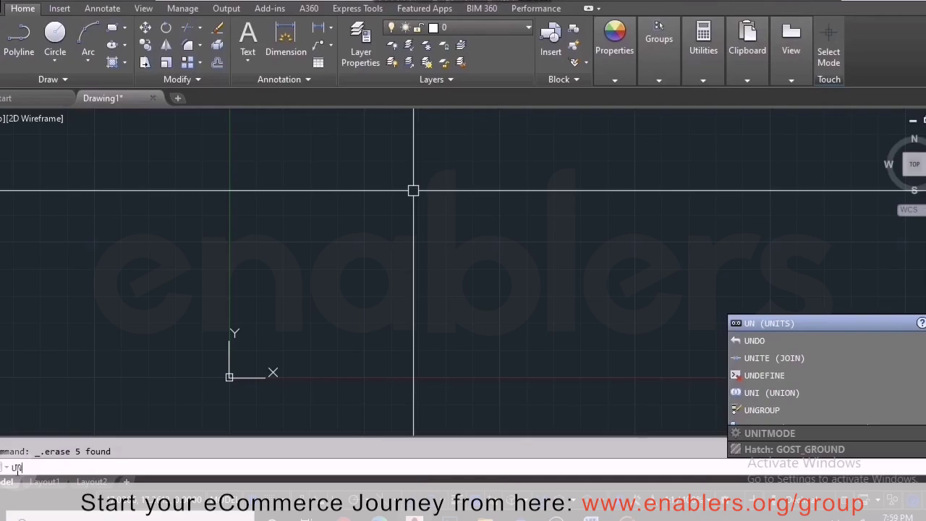
{"action": "key", "text": "Return"}
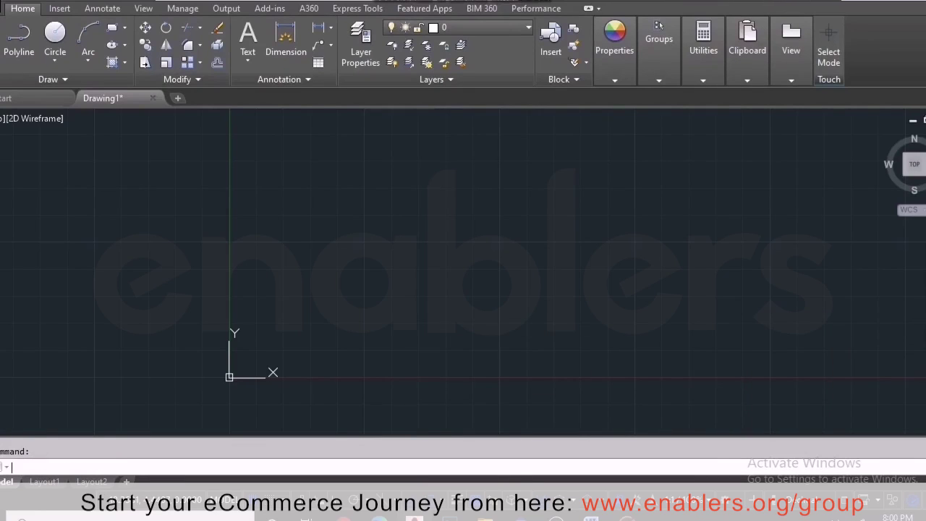
{"action": "type", "text": "UN"}
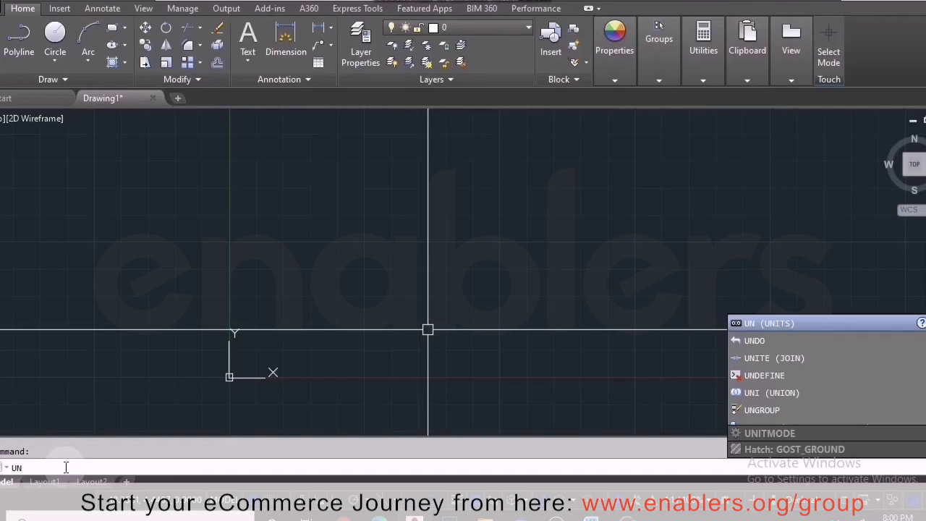
{"action": "key", "text": "Return"}
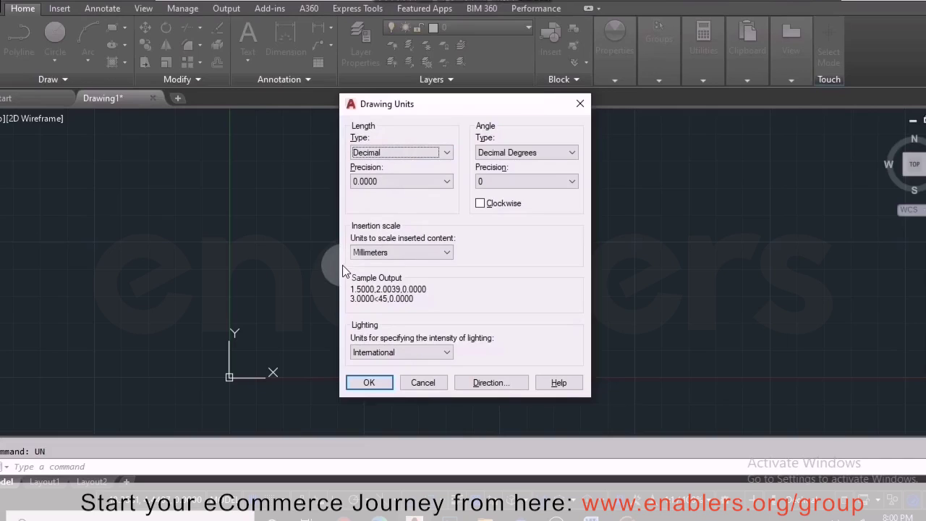
{"action": "left_click", "coordinate": [451, 251]}
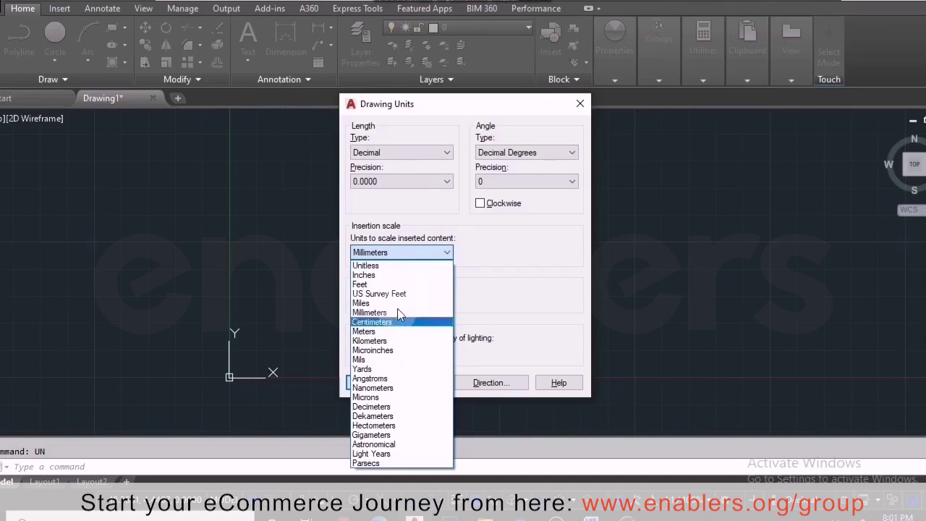
{"action": "left_click", "coordinate": [393, 276]}
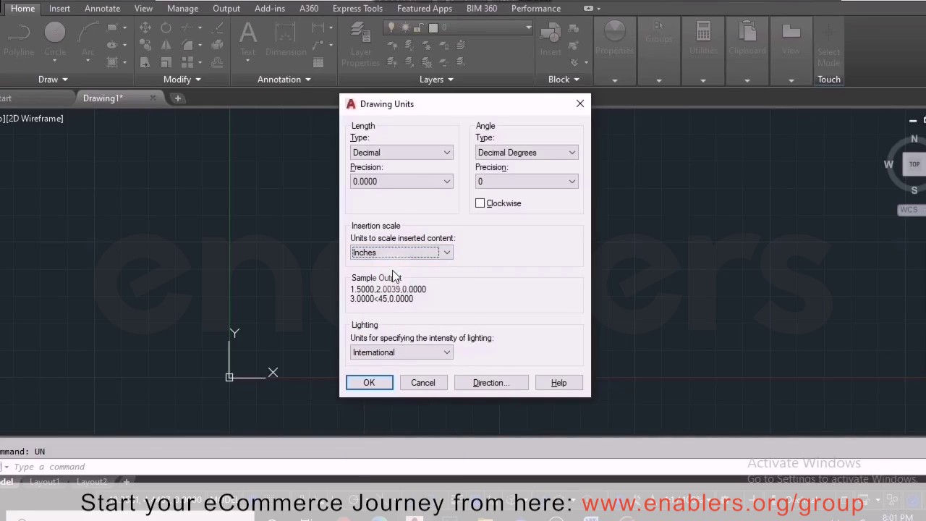
{"action": "left_click", "coordinate": [446, 155]}
{"action": "left_click", "coordinate": [419, 162]}
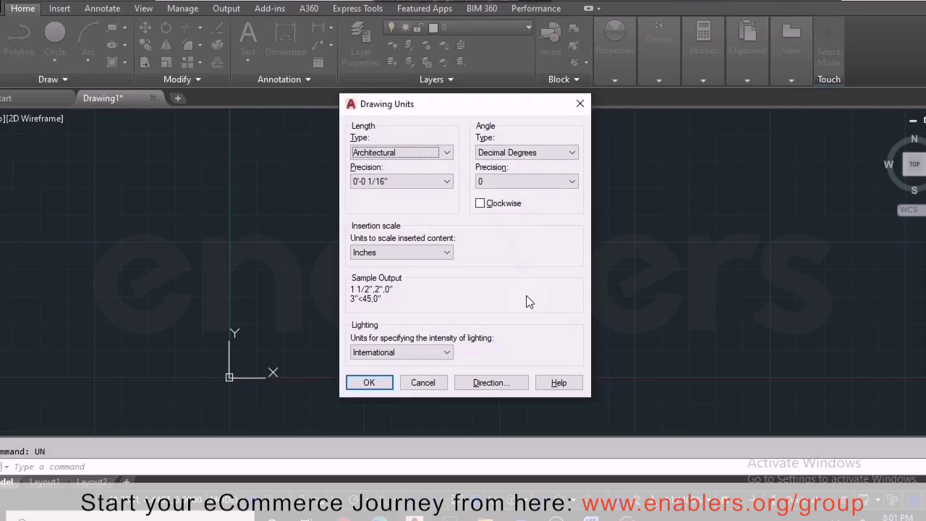
{"action": "left_click", "coordinate": [369, 382]}
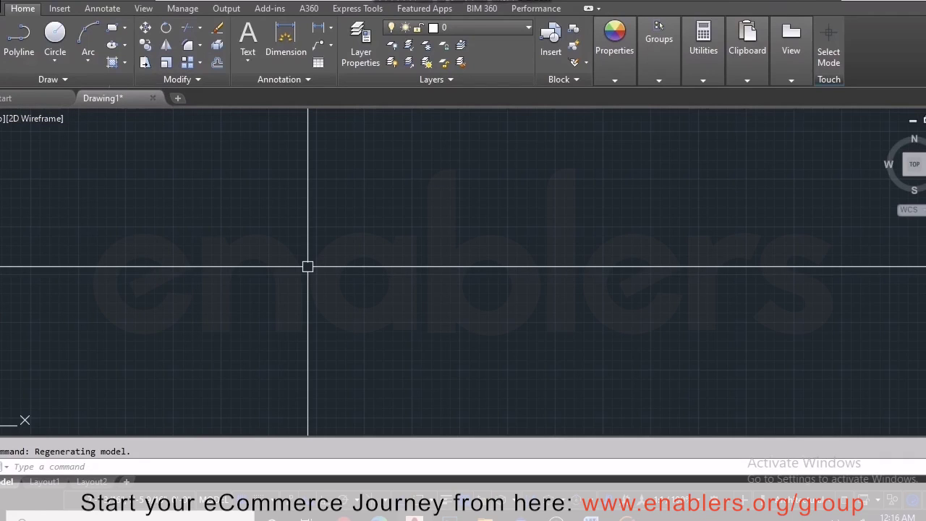
Step: Start a line in the empty lower area with a 10-inch horizontal segment to the right and a 5-inch segment straight up
{"action": "type", "text": "L"}
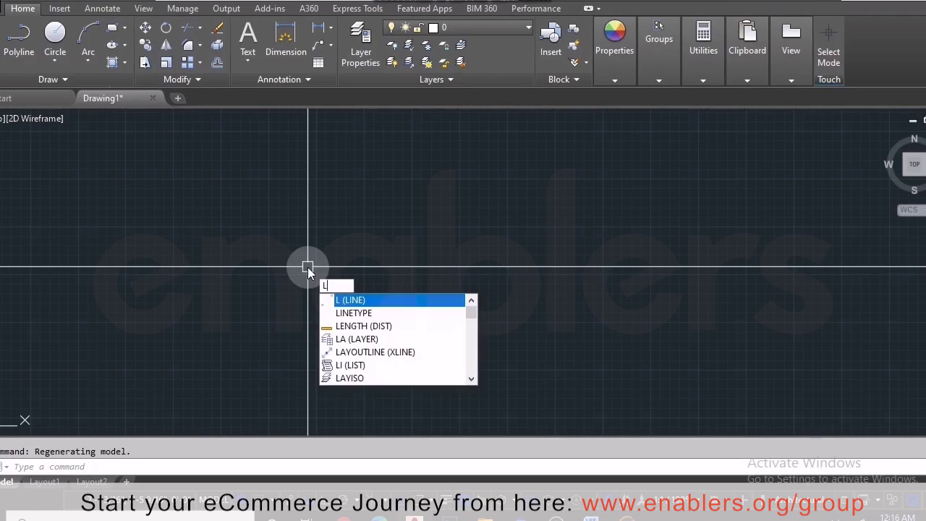
{"action": "key", "text": "Return"}
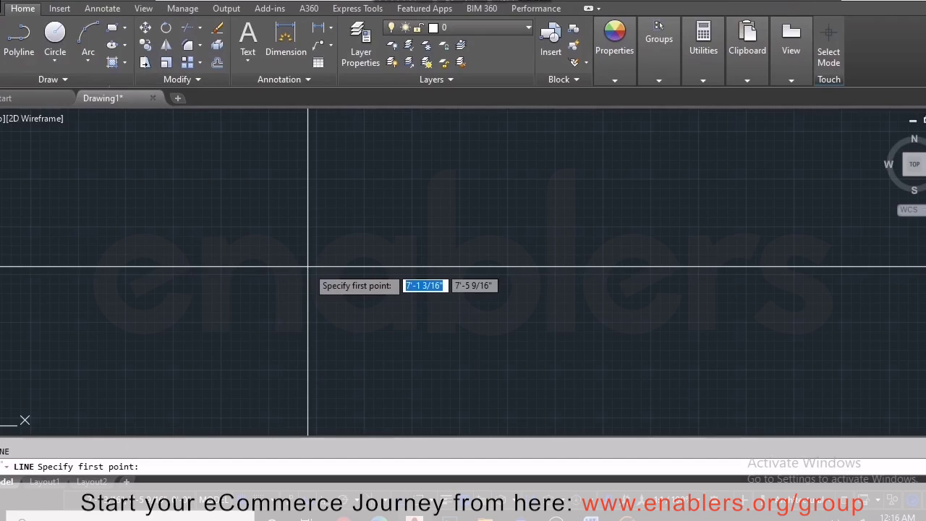
{"action": "left_click", "coordinate": [173, 371]}
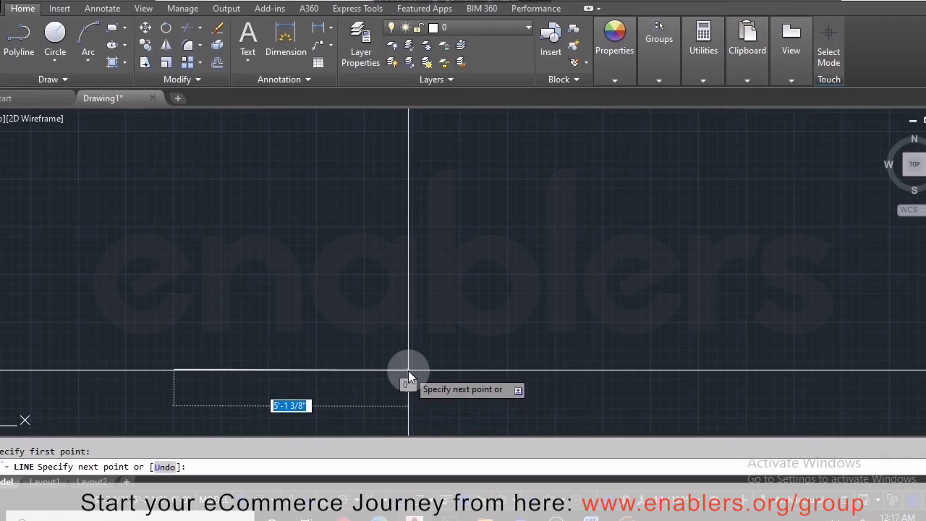
{"action": "type", "text": "10"}
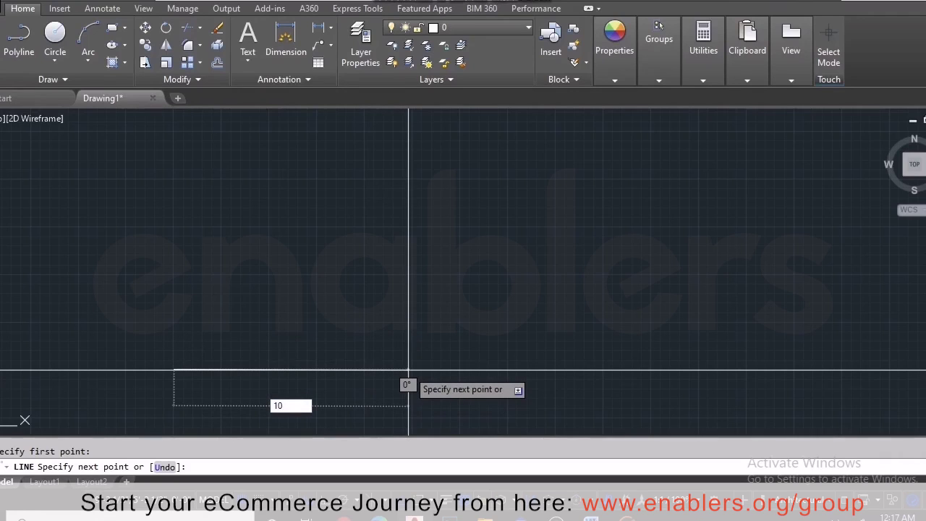
{"action": "key", "text": "Return"}
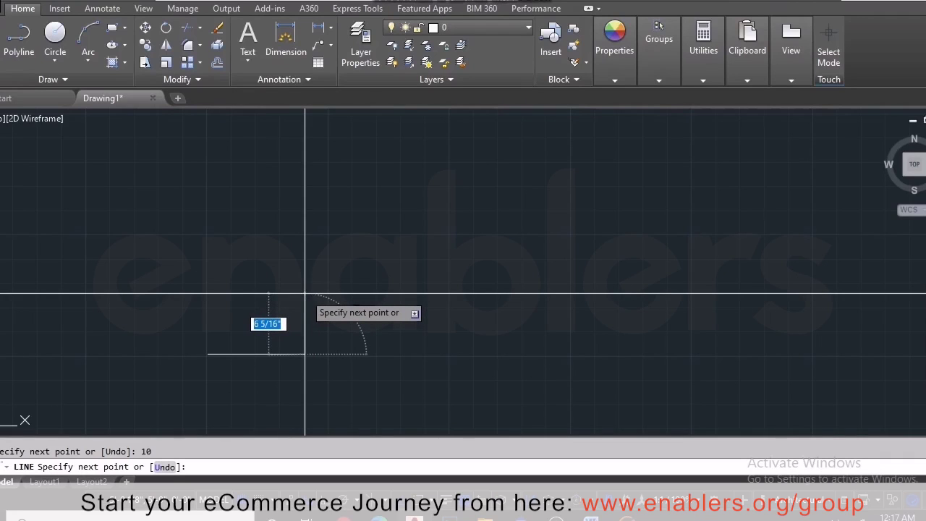
{"action": "type", "text": "5"}
{"action": "key", "text": "Return"}
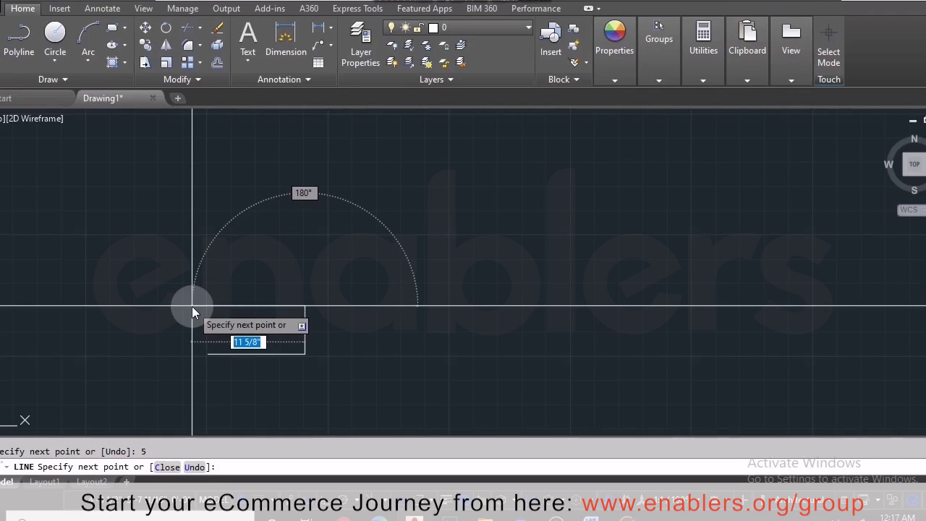
Step: Continue the line with a 20-inch horizontal segment to the left and a 30-inch diagonal segment up to the right
{"action": "type", "text": "20"}
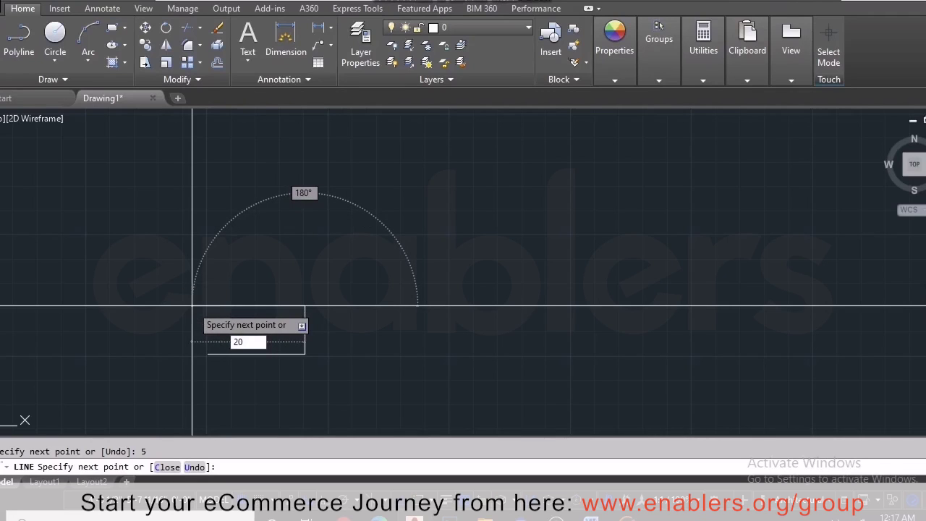
{"action": "key", "text": "Return"}
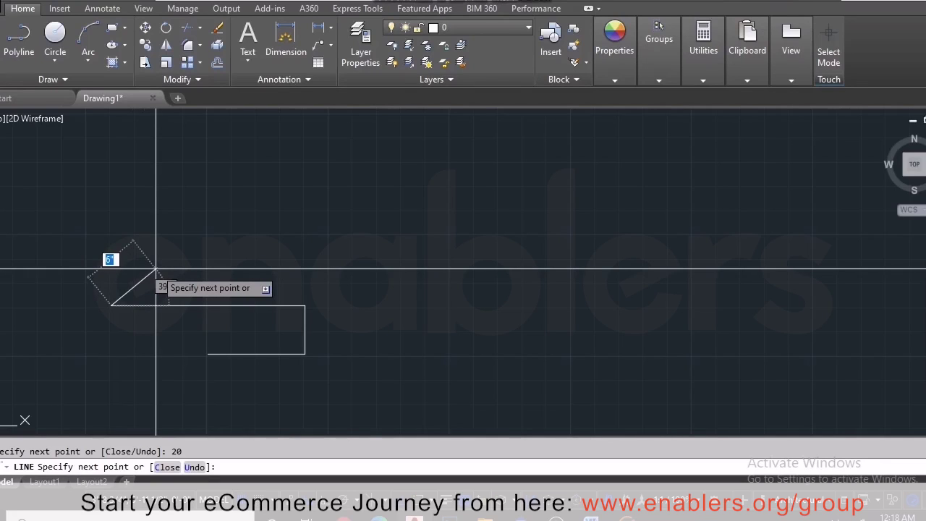
{"action": "type", "text": "30"}
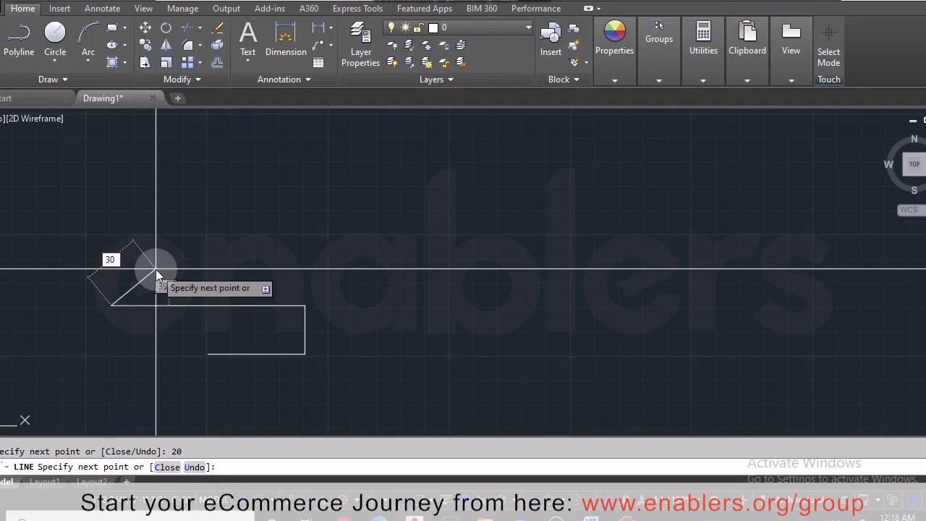
{"action": "key", "text": "Return"}
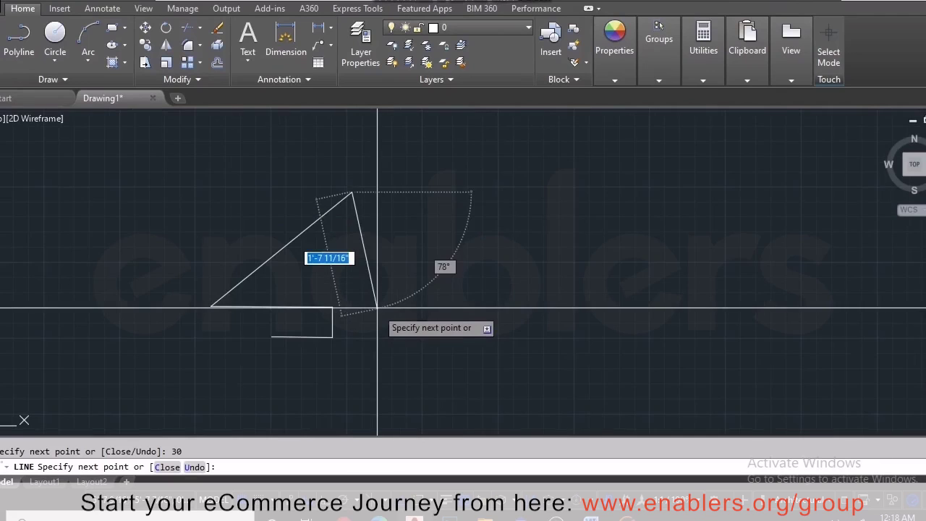
Step: Add a 20-inch horizontal segment to the right from the upper end of the diagonal
{"action": "scroll", "coordinate": [377, 307], "scroll_direction": "down", "scroll_amount": 2}
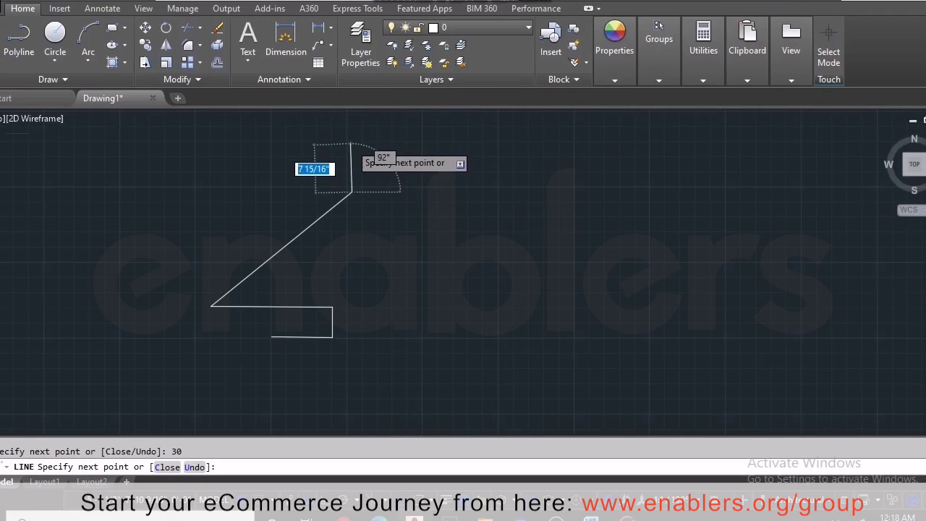
{"action": "scroll", "coordinate": [355, 137], "scroll_direction": "up", "scroll_amount": 2}
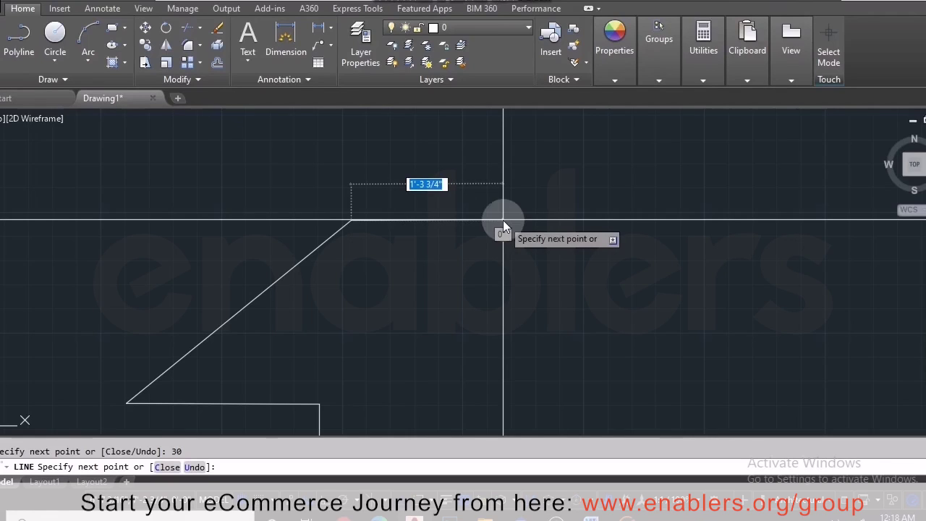
{"action": "type", "text": "2"}
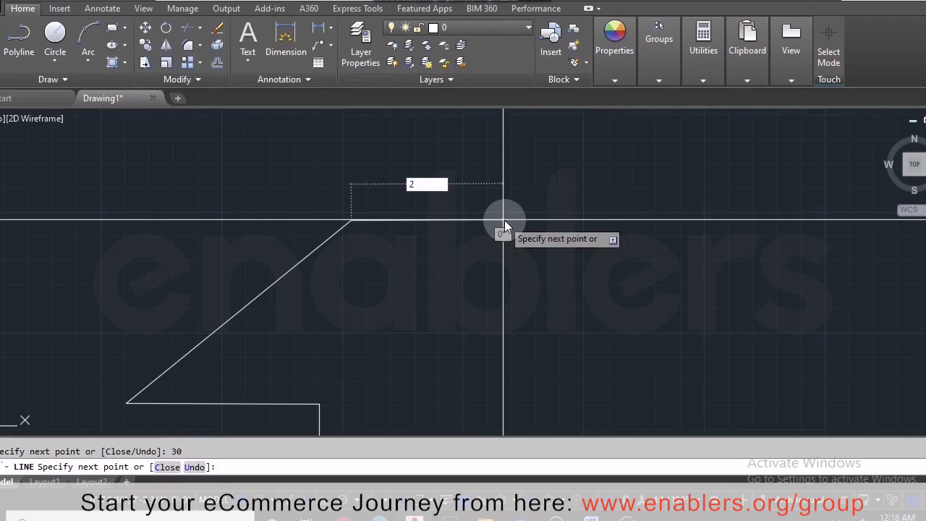
{"action": "type", "text": "0"}
{"action": "key", "text": "Return"}
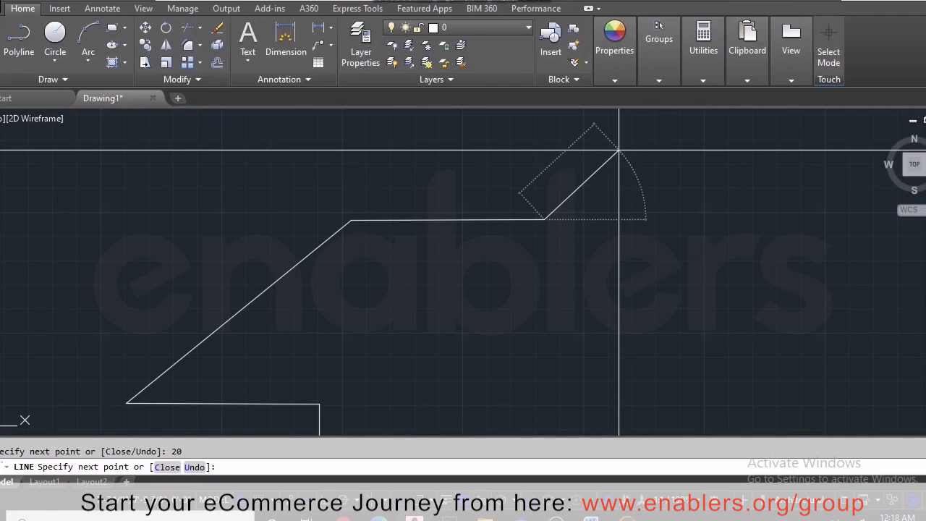
Step: Add a 10-inch segment locked to a 30° angle at the end of the upper horizontal segment
{"action": "type", "text": "<"}
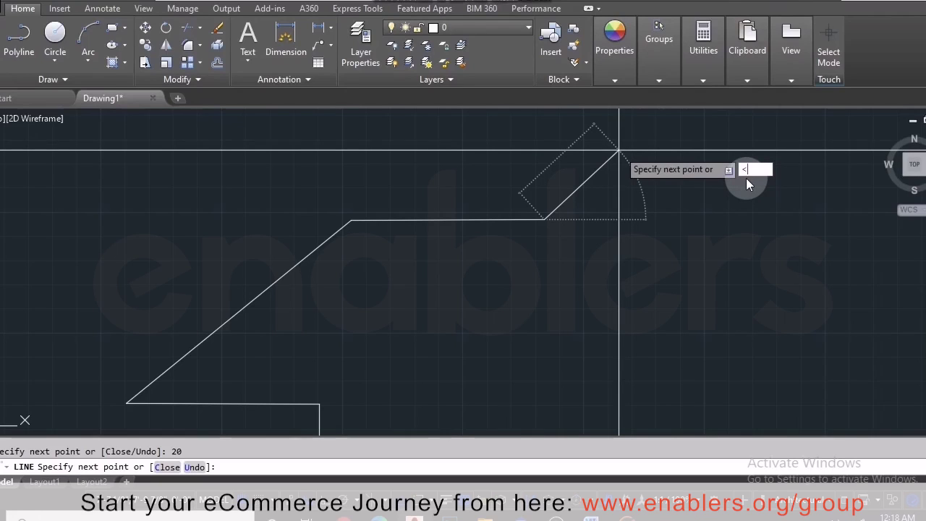
{"action": "type", "text": "30"}
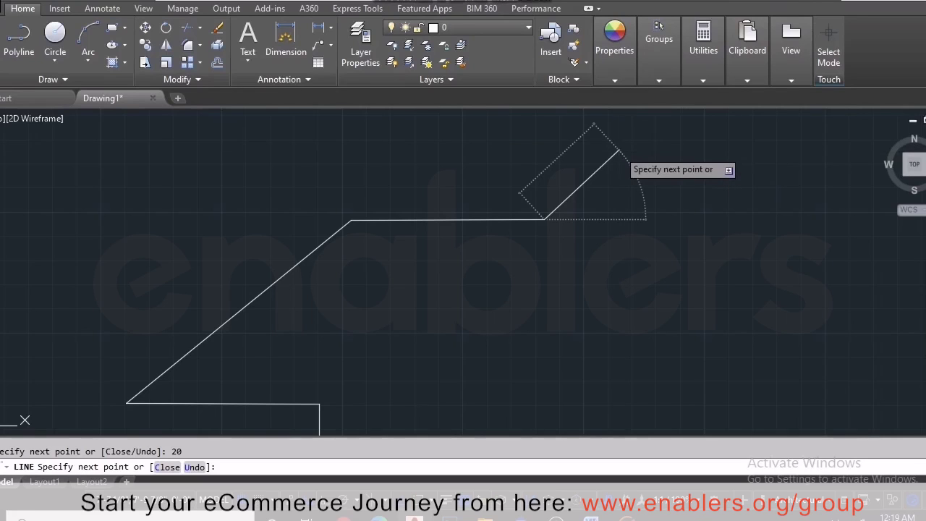
{"action": "key", "text": "Return"}
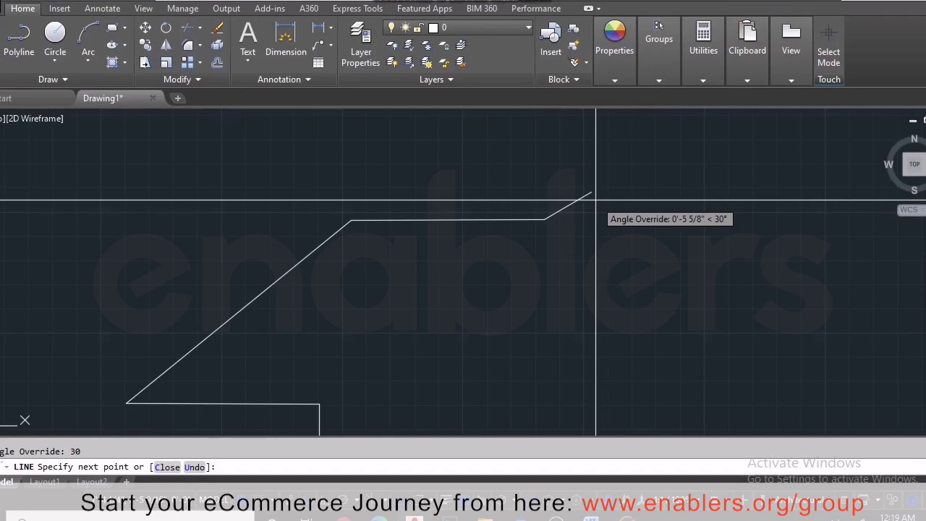
{"action": "type", "text": "10"}
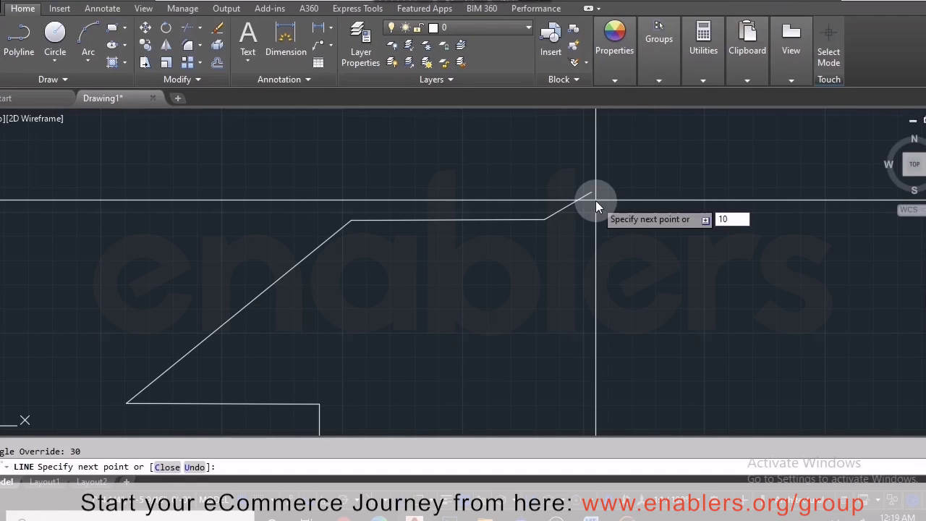
{"action": "key", "text": "Return"}
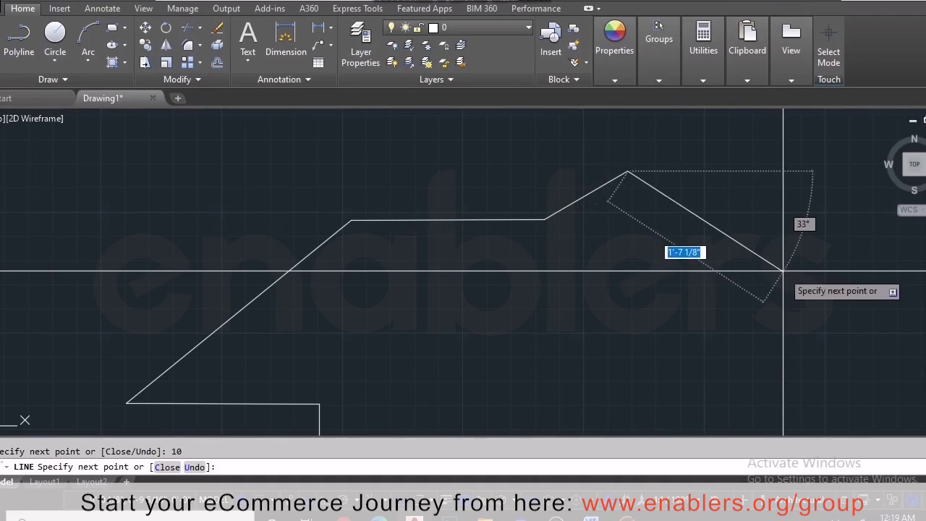
Step: Turn on object snap and end the line chain at the tip of the 30° segment
{"action": "key", "text": "F3"}
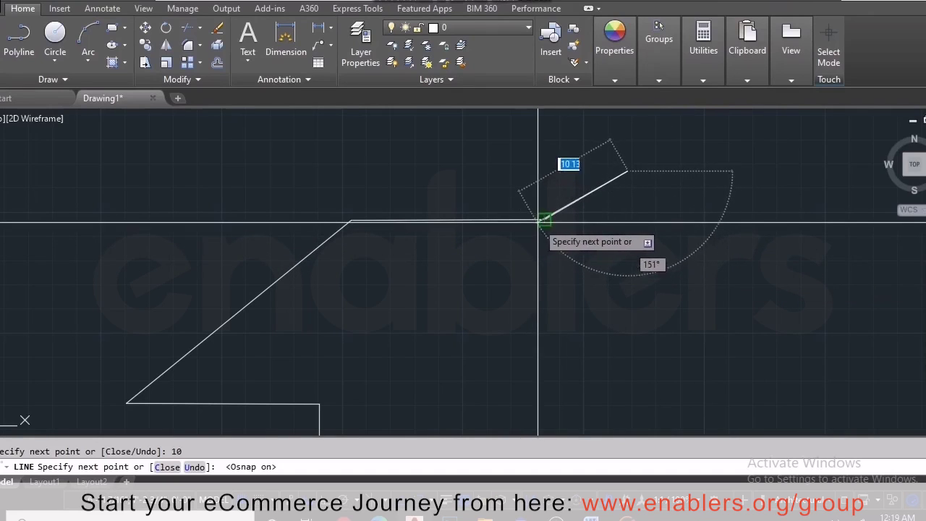
{"action": "scroll", "coordinate": [640, 210], "scroll_direction": "up", "scroll_amount": 2}
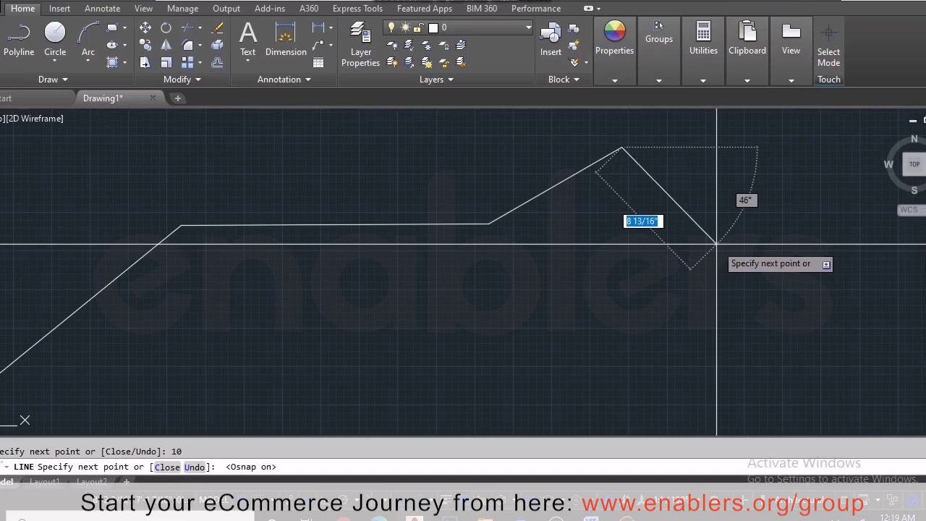
{"action": "key", "text": "Return"}
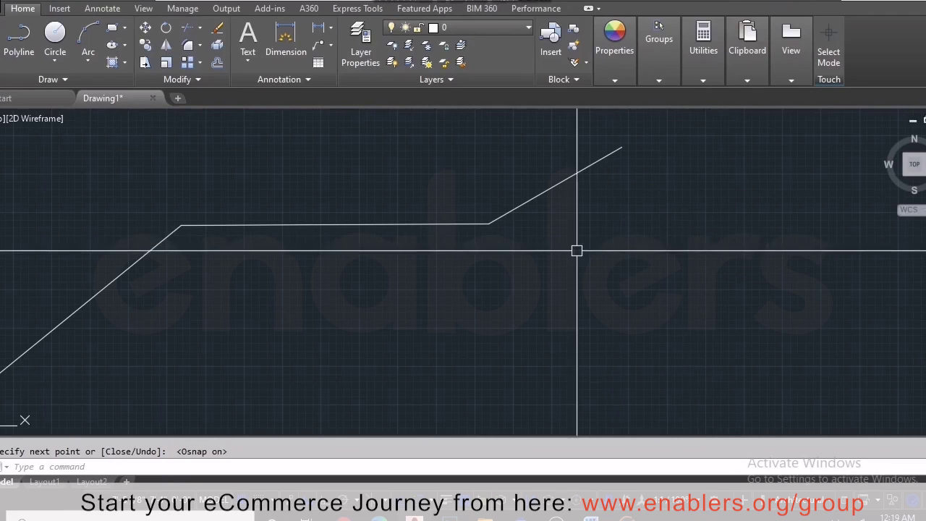
Step: Set polar tracking to 10° increments and try it on a line started beside the existing shape, then cancel that line
{"action": "scroll", "coordinate": [578, 249], "scroll_direction": "down", "scroll_amount": 8}
{"action": "scroll", "coordinate": [684, 246], "scroll_direction": "up", "scroll_amount": 5}
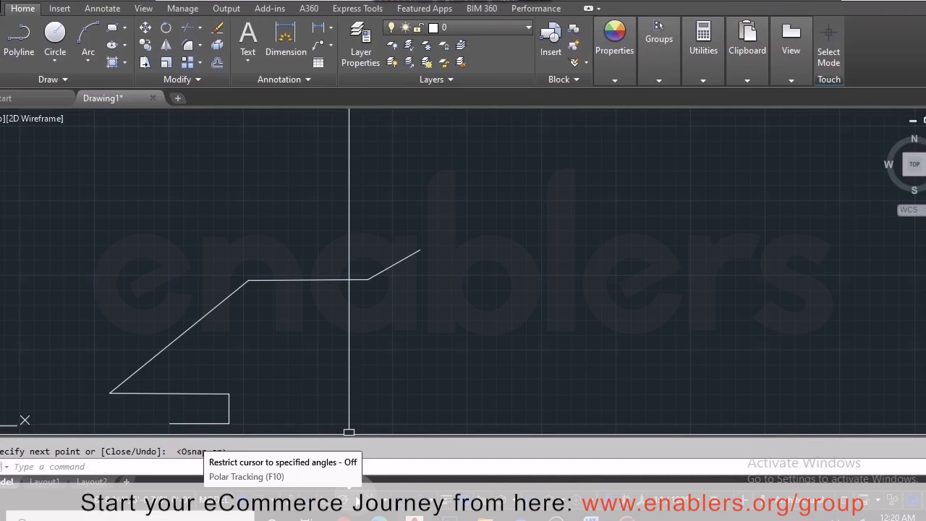
{"action": "left_click", "coordinate": [350, 500]}
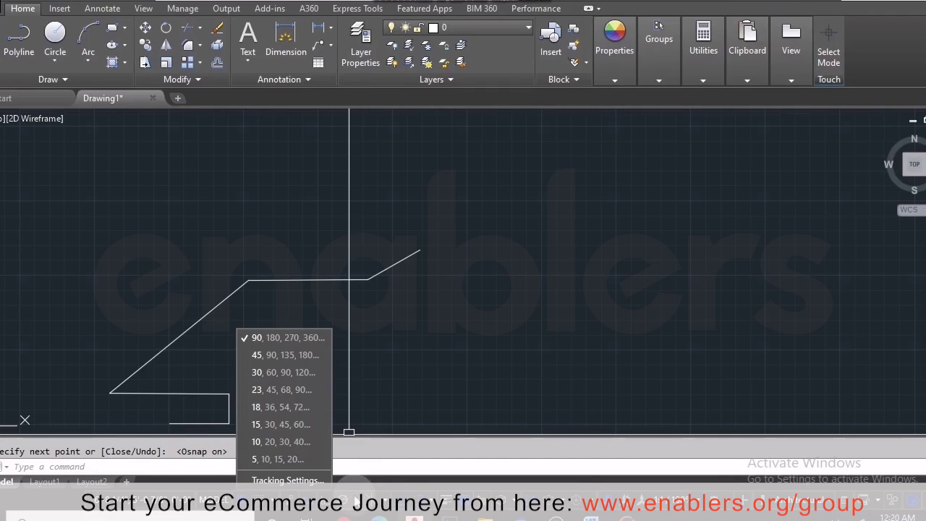
{"action": "left_click", "coordinate": [264, 443]}
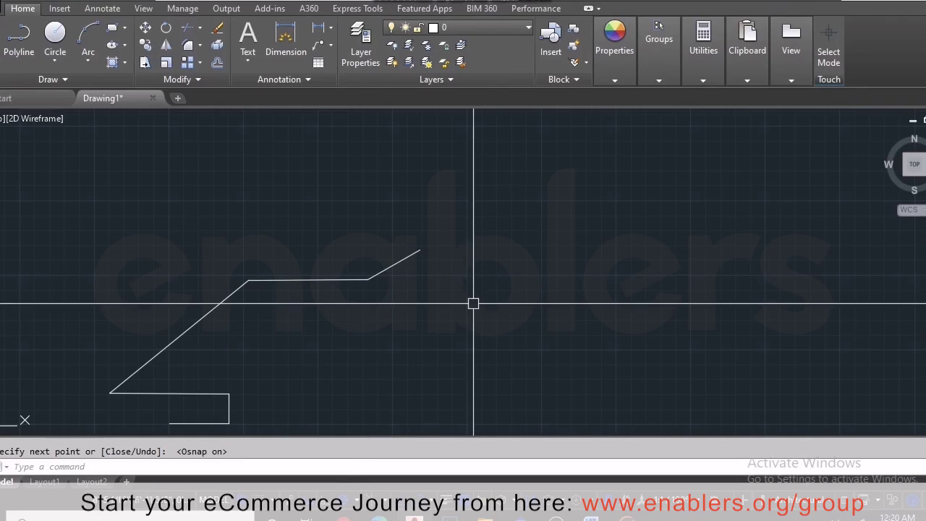
{"action": "type", "text": "l"}
{"action": "key", "text": "Return"}
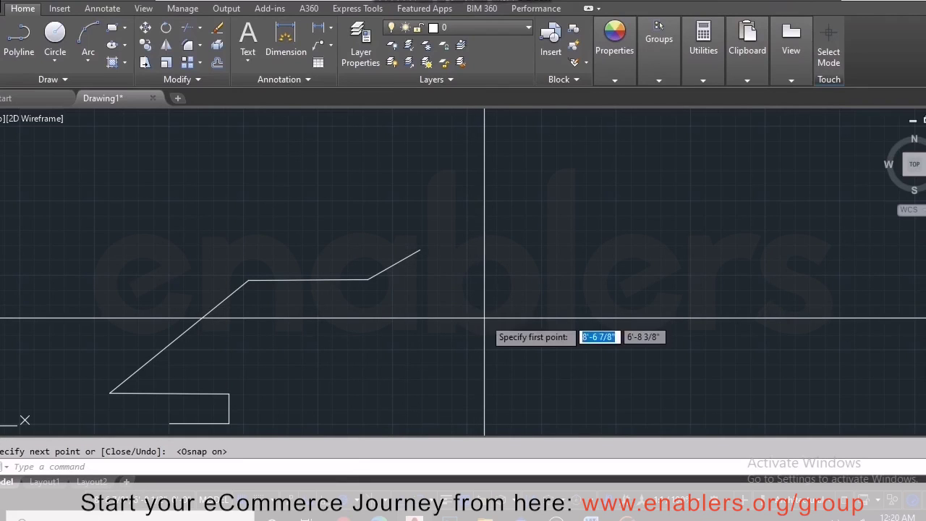
{"action": "left_click", "coordinate": [486, 322]}
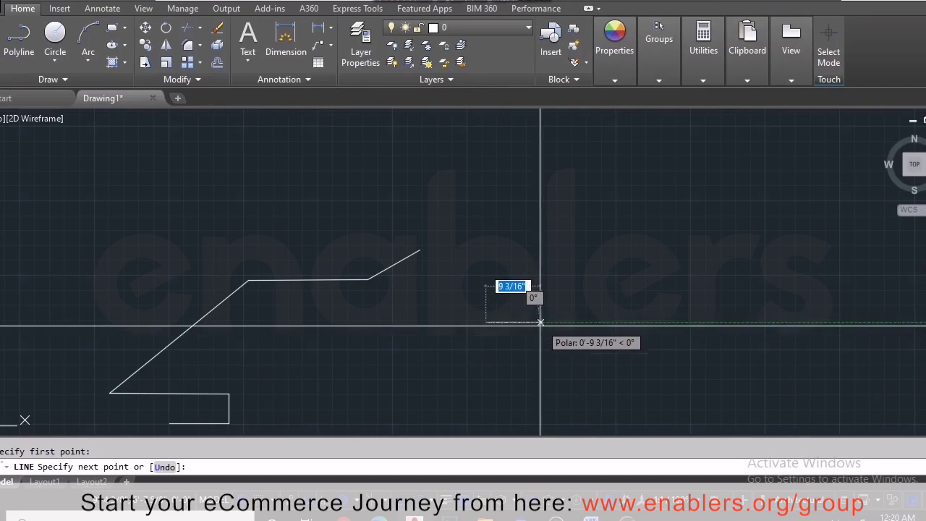
{"action": "key", "text": "Escape"}
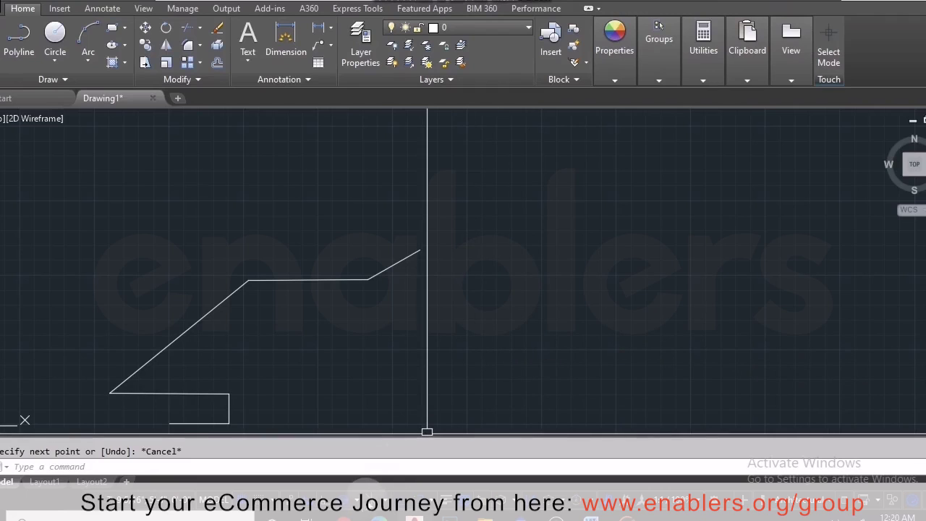
Step: Set the polar tracking angles to 90, 180, 270, 360 and turn on ortho mode
{"action": "left_click", "coordinate": [257, 499]}
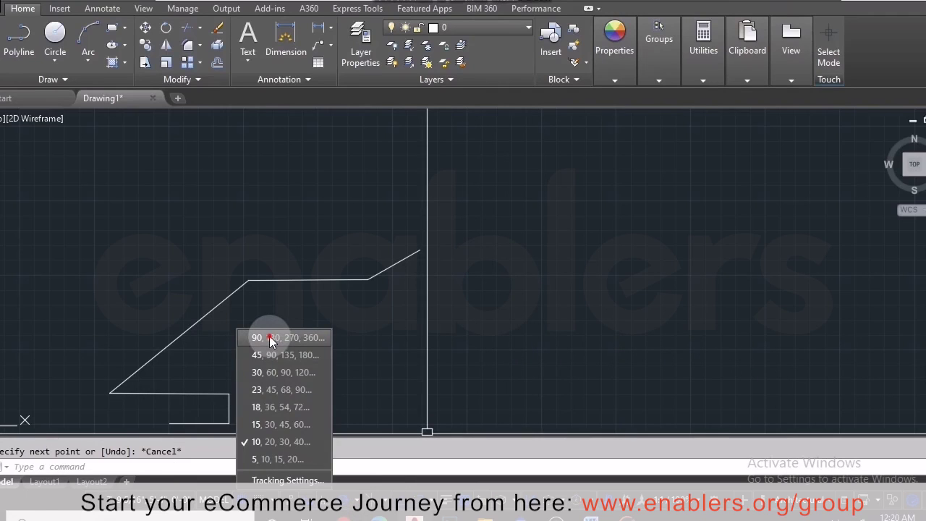
{"action": "left_click", "coordinate": [272, 339]}
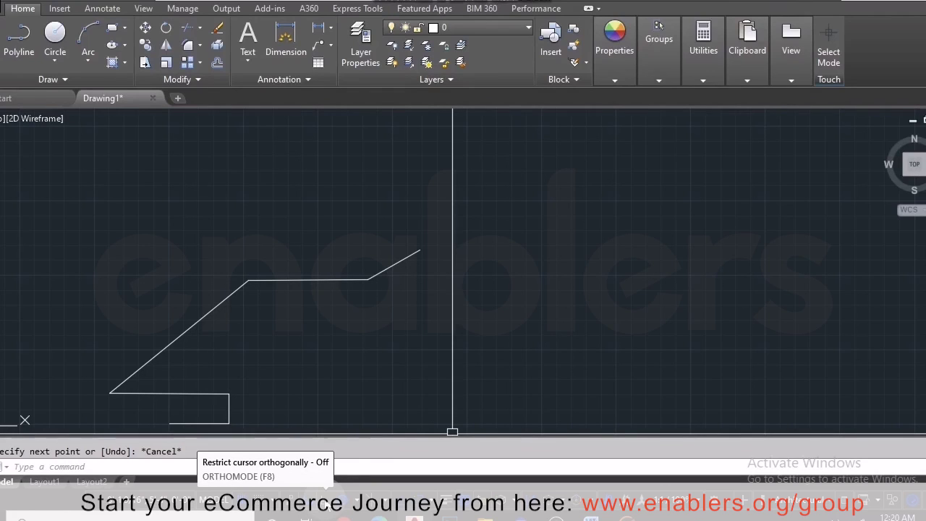
{"action": "left_click", "coordinate": [324, 498]}
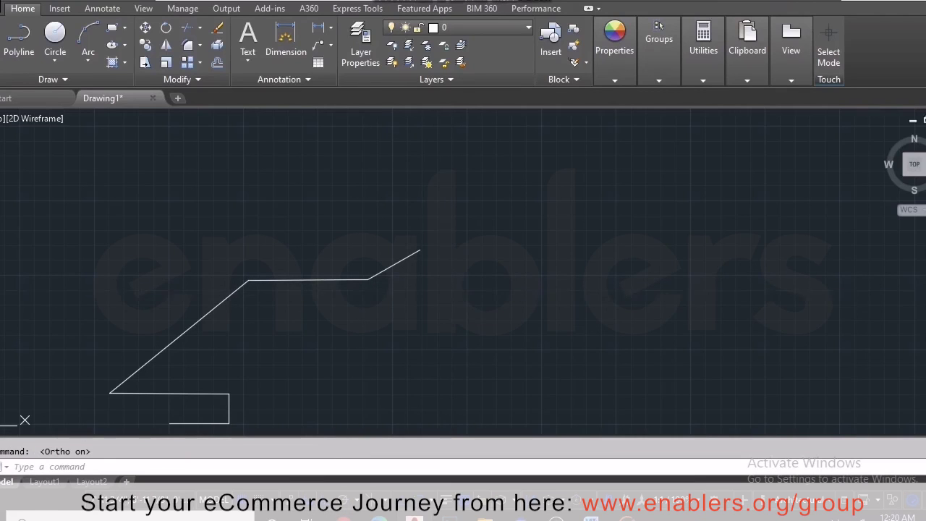
Step: Draw an open rectangular chain of four ortho-locked lines beside the existing shape, switch to polar tracking and end the chain
{"action": "type", "text": "l"}
{"action": "key", "text": "Return"}
{"action": "left_click", "coordinate": [443, 333]}
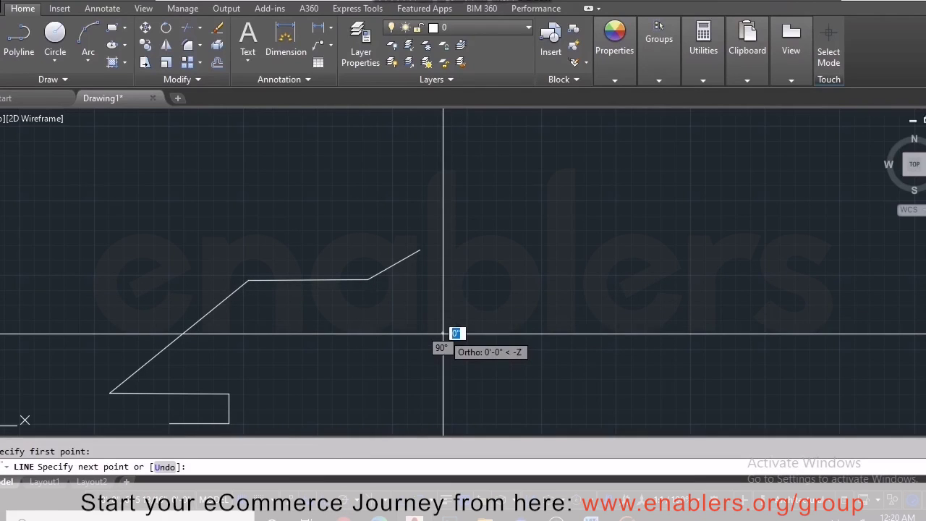
{"action": "left_click", "coordinate": [593, 332]}
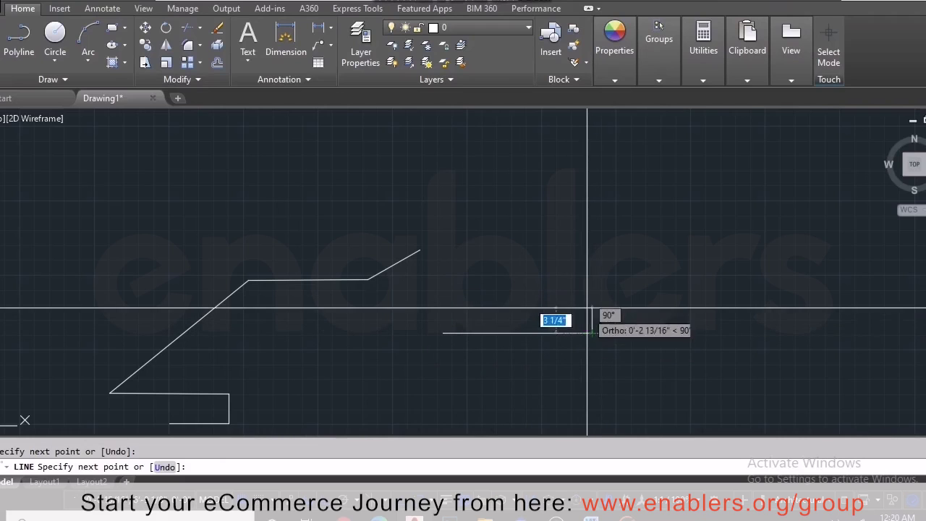
{"action": "left_click", "coordinate": [561, 234]}
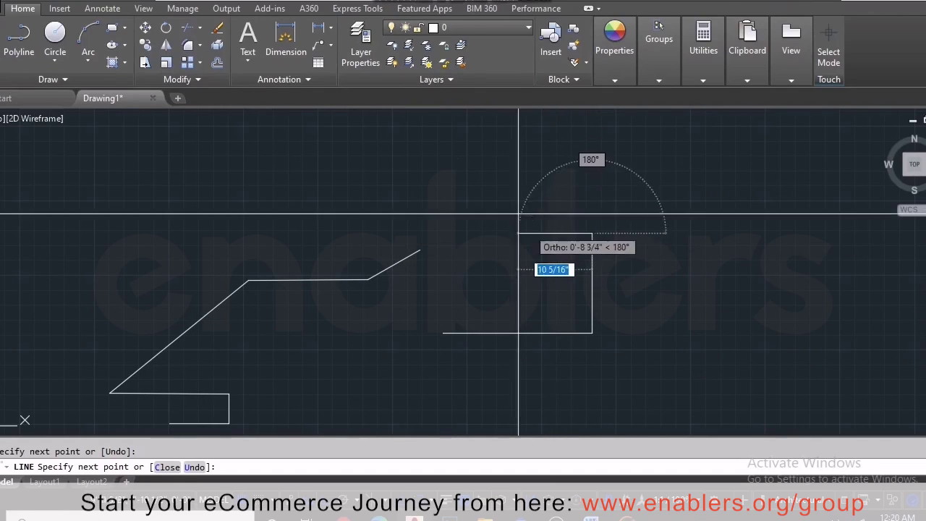
{"action": "left_click", "coordinate": [483, 159]}
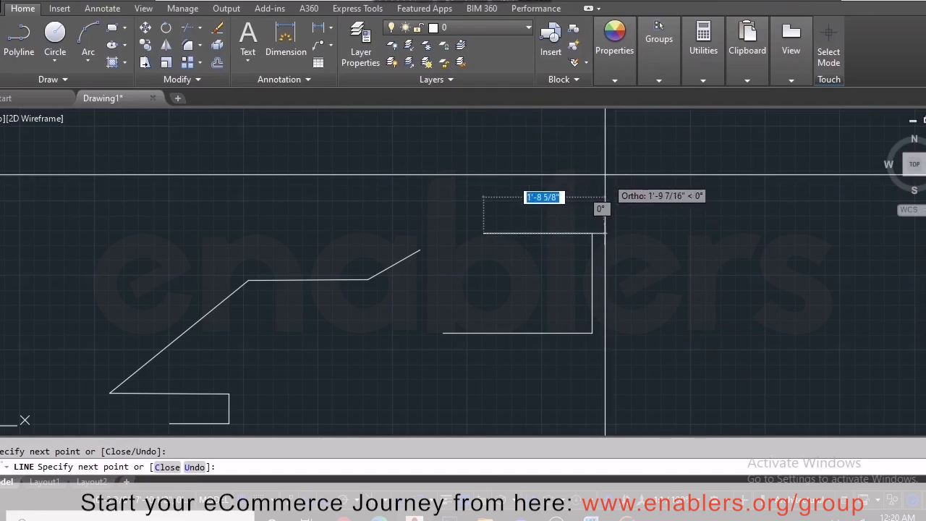
{"action": "left_click", "coordinate": [451, 276]}
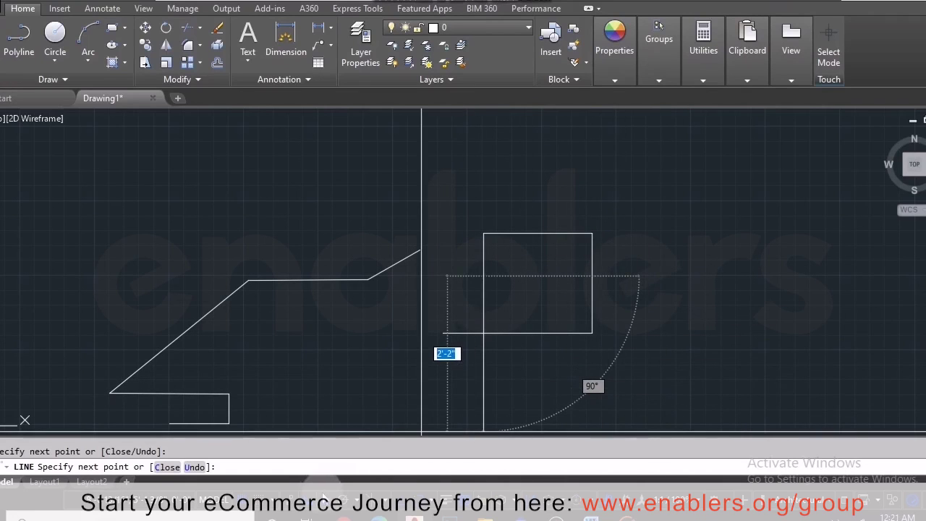
{"action": "left_click", "coordinate": [344, 510]}
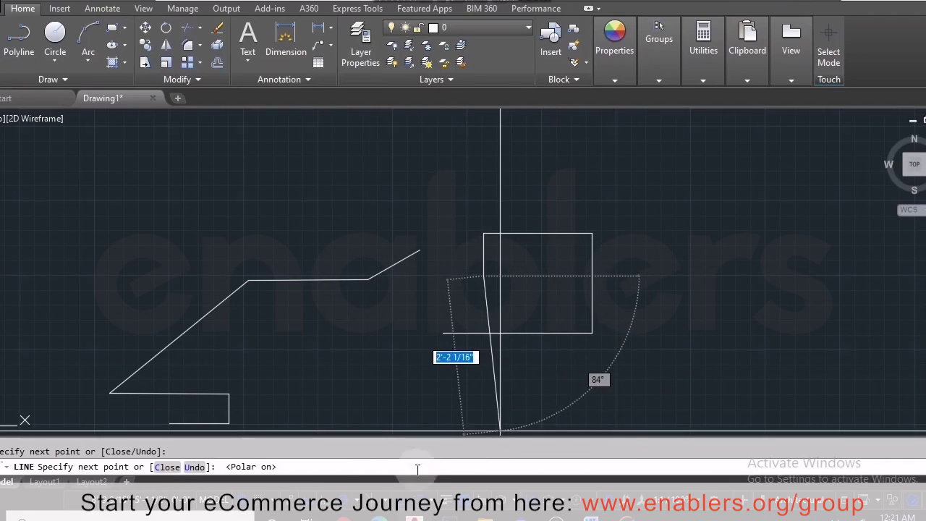
{"action": "key", "text": "Escape"}
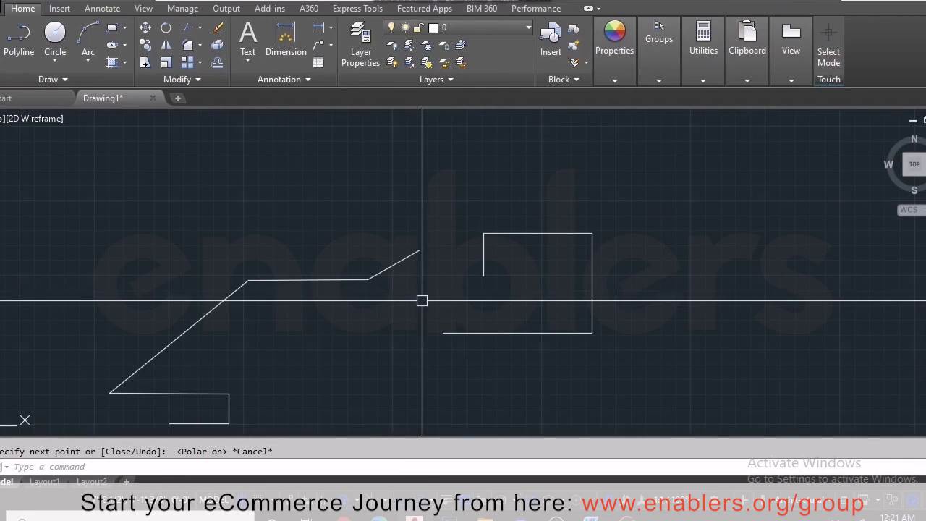
Step: Review the object snap modes and try the Endpoint snap on a line from the lower end of the 30° segment, then cancel it
{"action": "type", "text": "l"}
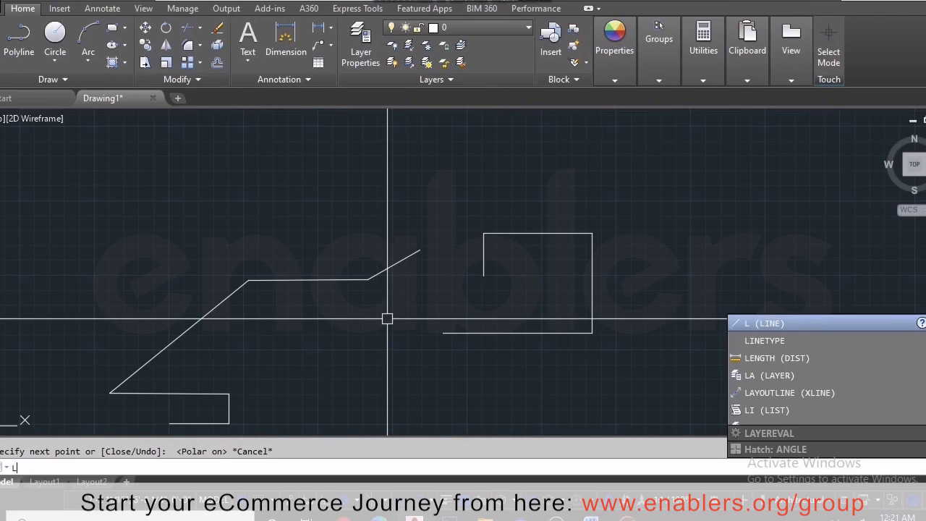
{"action": "key", "text": "Escape"}
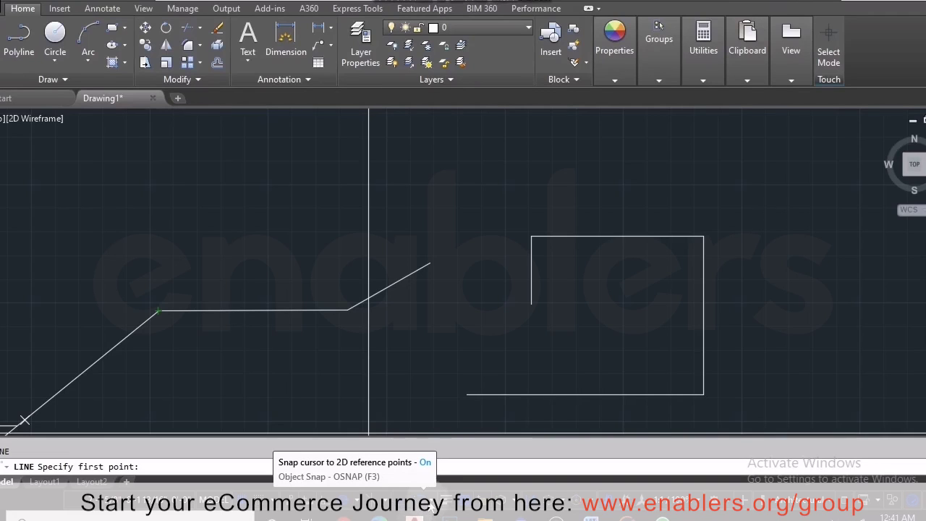
{"action": "left_click", "coordinate": [432, 502]}
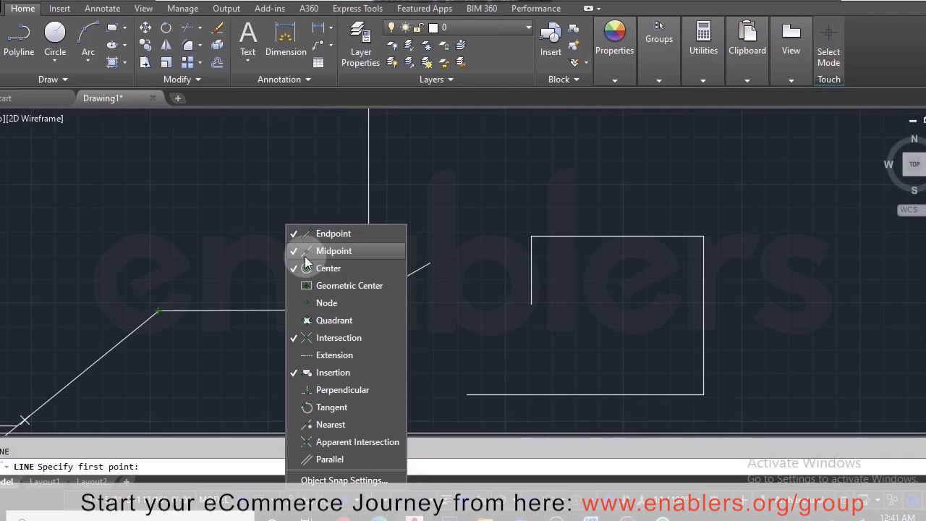
{"action": "left_click", "coordinate": [436, 285]}
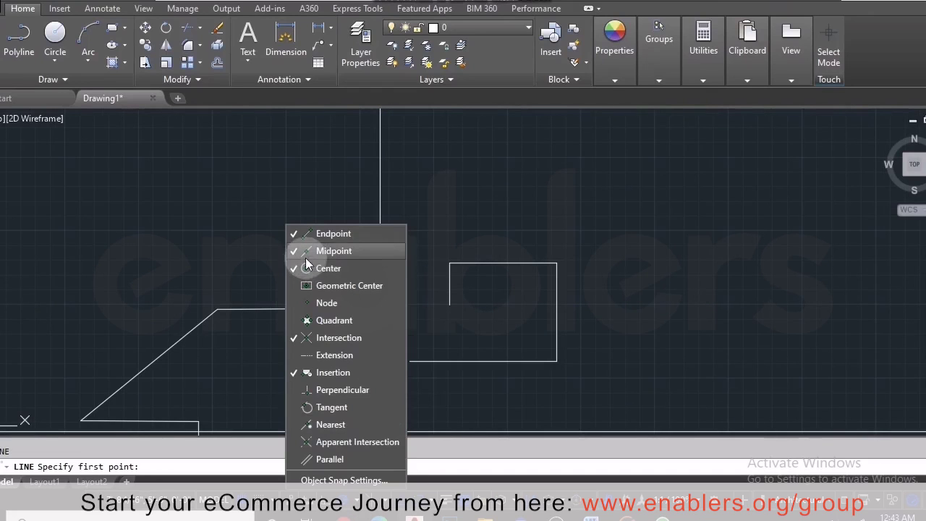
{"action": "left_click", "coordinate": [311, 255]}
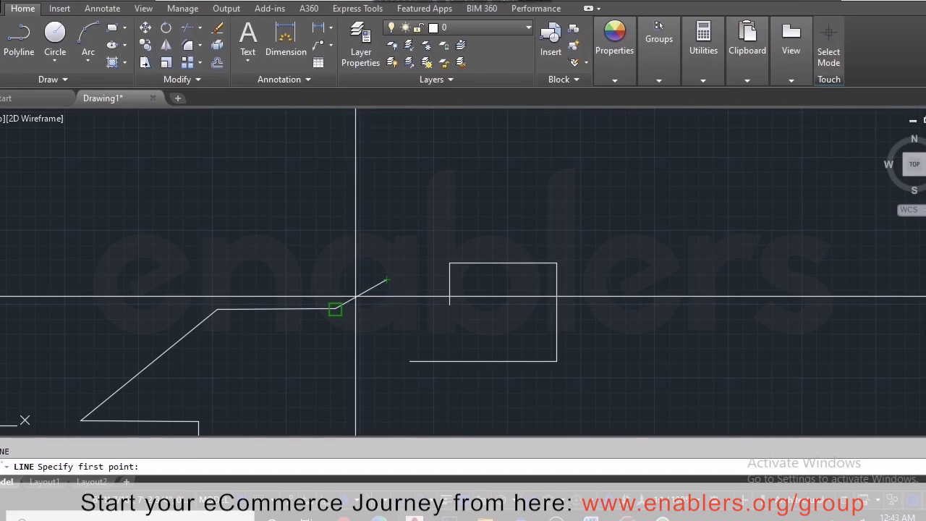
{"action": "scroll", "coordinate": [359, 298], "scroll_direction": "up", "scroll_amount": 4}
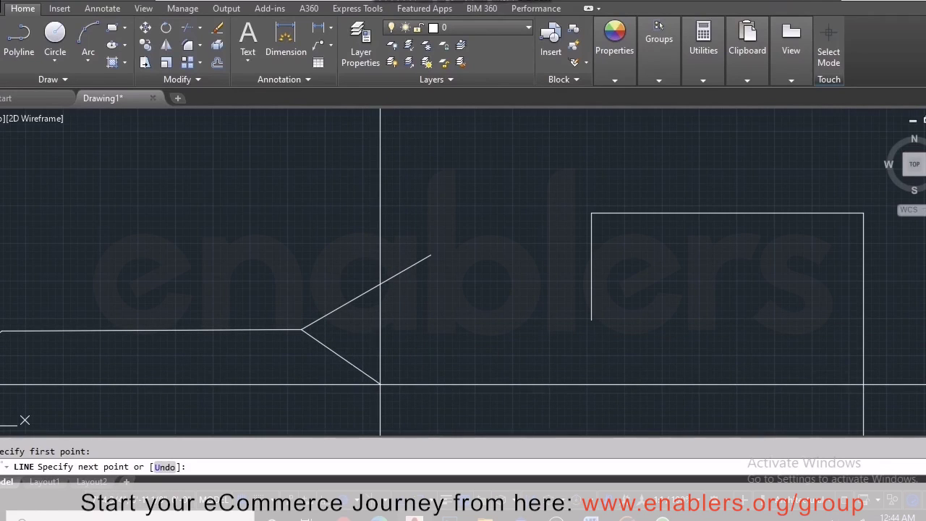
{"action": "key", "text": "Escape"}
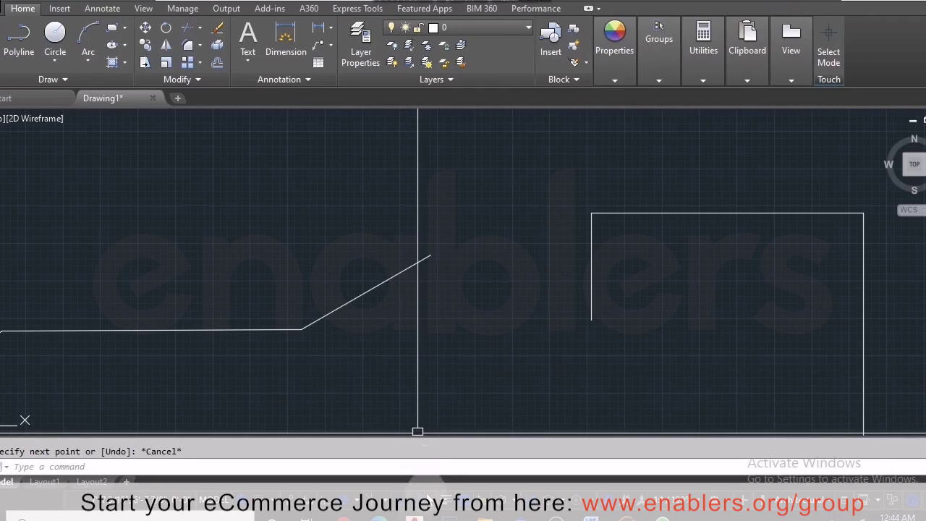
Step: Check the Midpoint snap option and draw a short line downward from the midpoint of the 30° segment
{"action": "right_click", "coordinate": [417, 432], "text": "shift"}
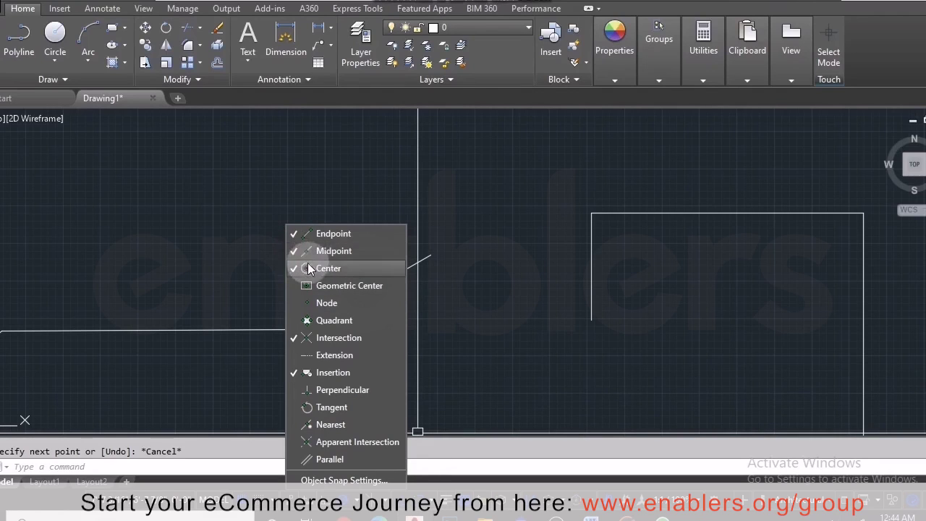
{"action": "key", "text": "Escape"}
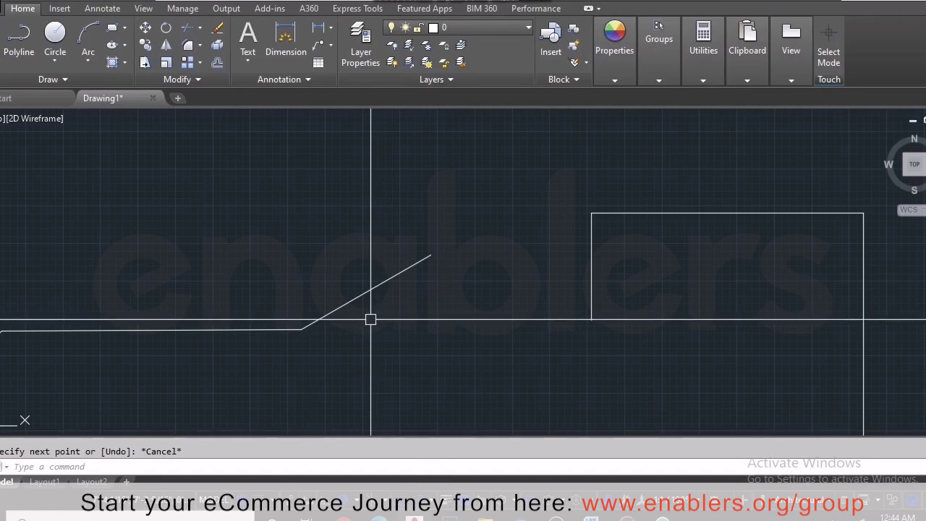
{"action": "type", "text": "l"}
{"action": "key", "text": "Return"}
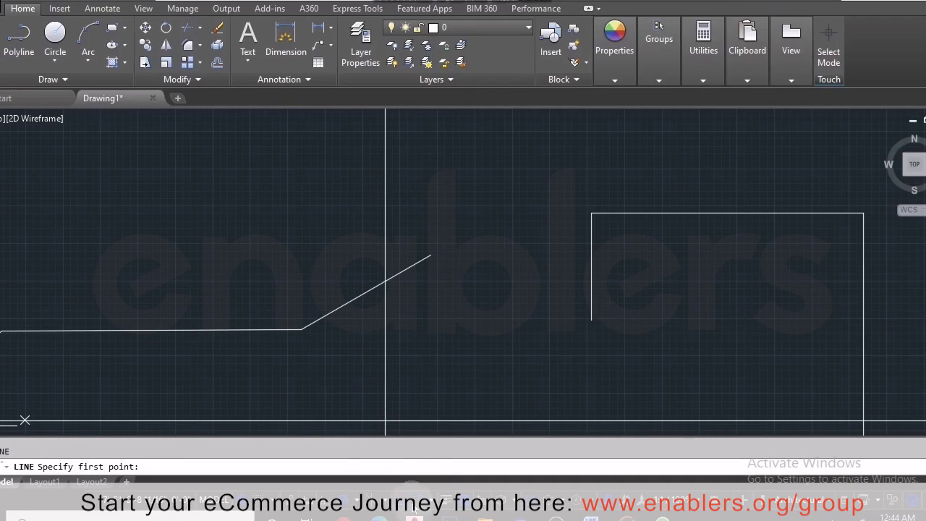
{"action": "left_click", "coordinate": [367, 293]}
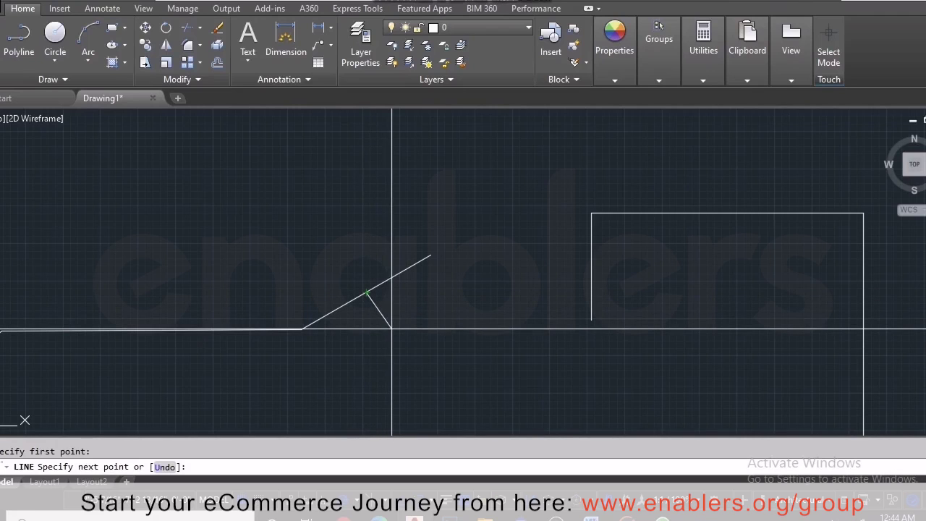
{"action": "left_click", "coordinate": [392, 328]}
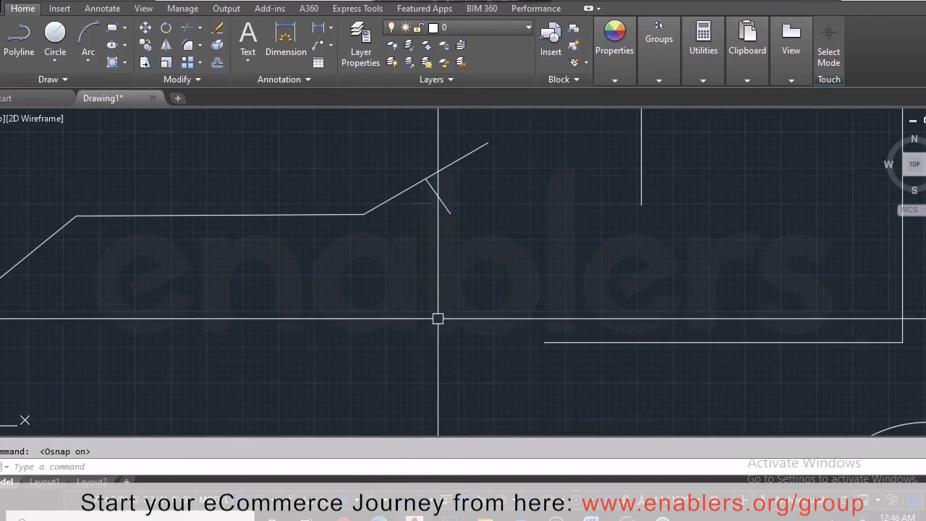
Step: Check the Center snap option and draw a vertical line from the circle's center up to its circumference
{"action": "scroll", "coordinate": [437, 351], "scroll_direction": "down", "scroll_amount": 2}
{"action": "left_click", "coordinate": [431, 502]}
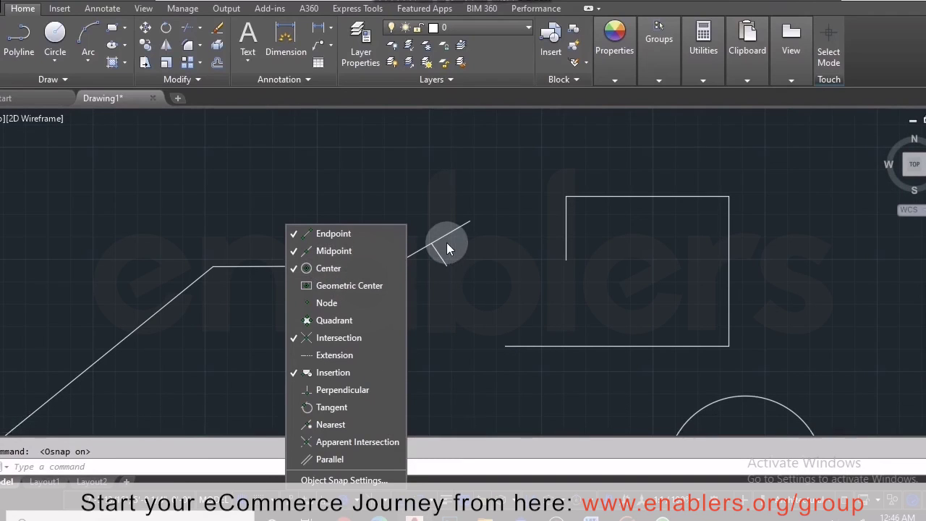
{"action": "scroll", "coordinate": [446, 243], "scroll_direction": "down", "scroll_amount": 2}
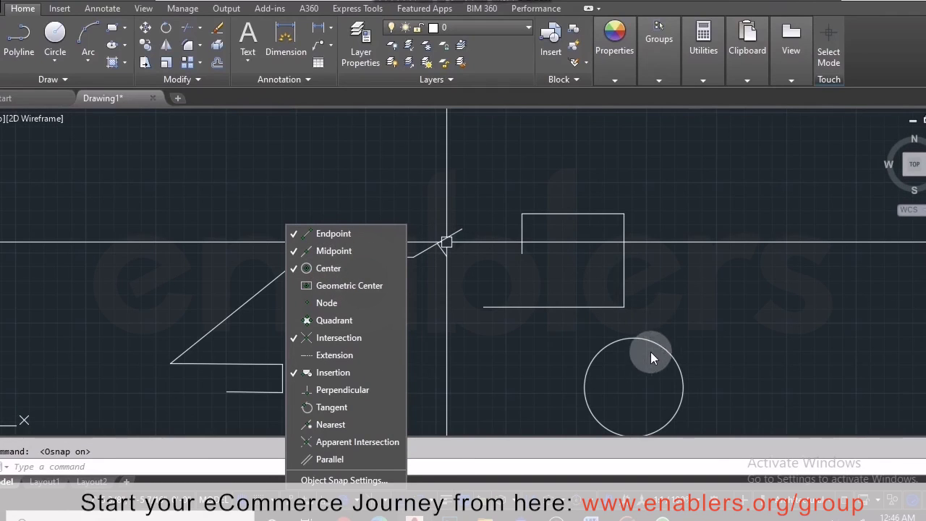
{"action": "left_click", "coordinate": [670, 327]}
{"action": "type", "text": "l"}
{"action": "key", "text": "Return"}
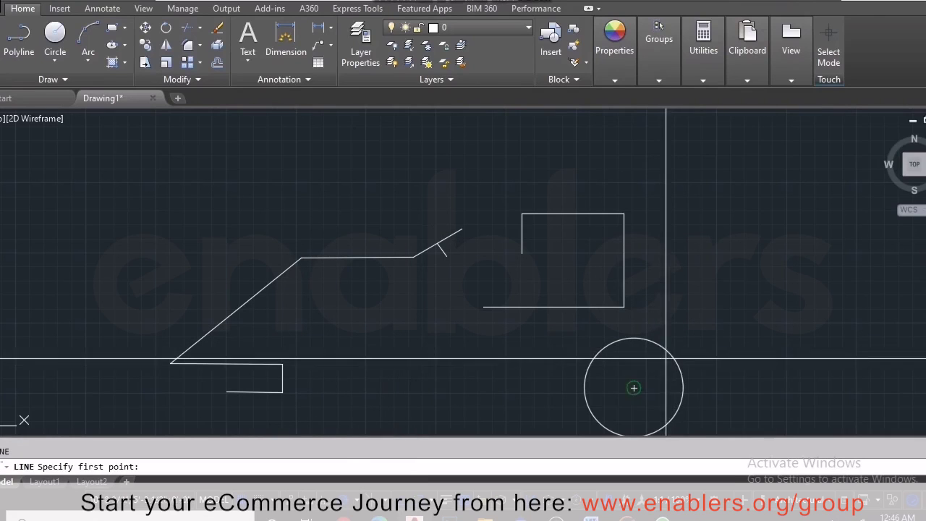
{"action": "left_click", "coordinate": [633, 389]}
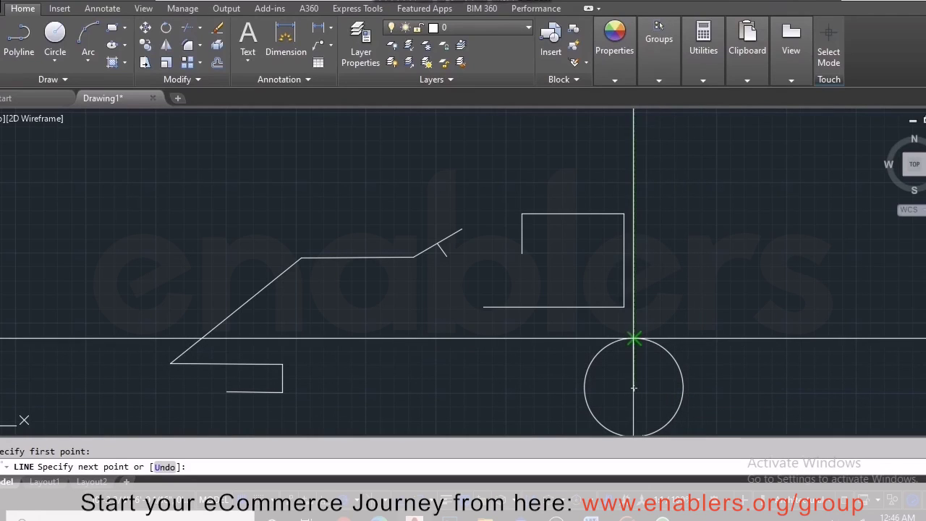
{"action": "left_click", "coordinate": [635, 342]}
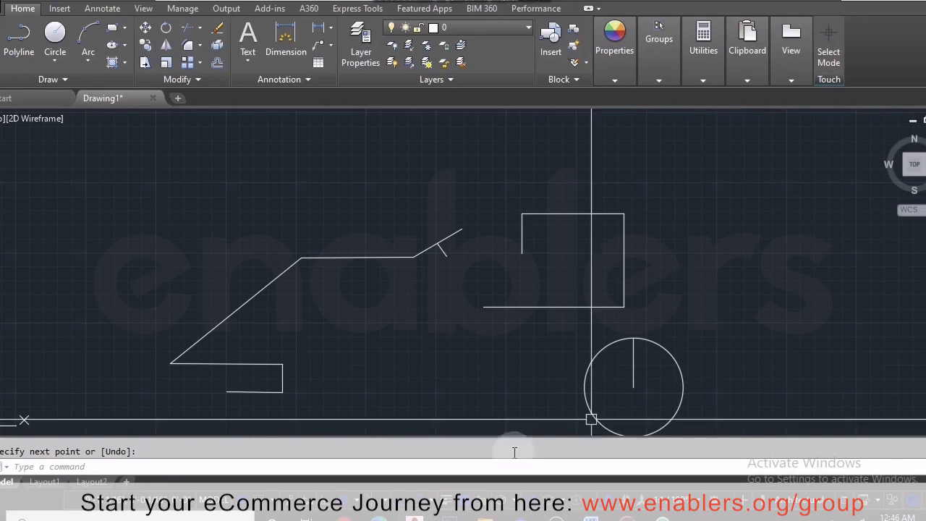
Step: Turn object snap off and back on while examining the short line at the 30° segment's midpoint
{"action": "left_click", "coordinate": [427, 501]}
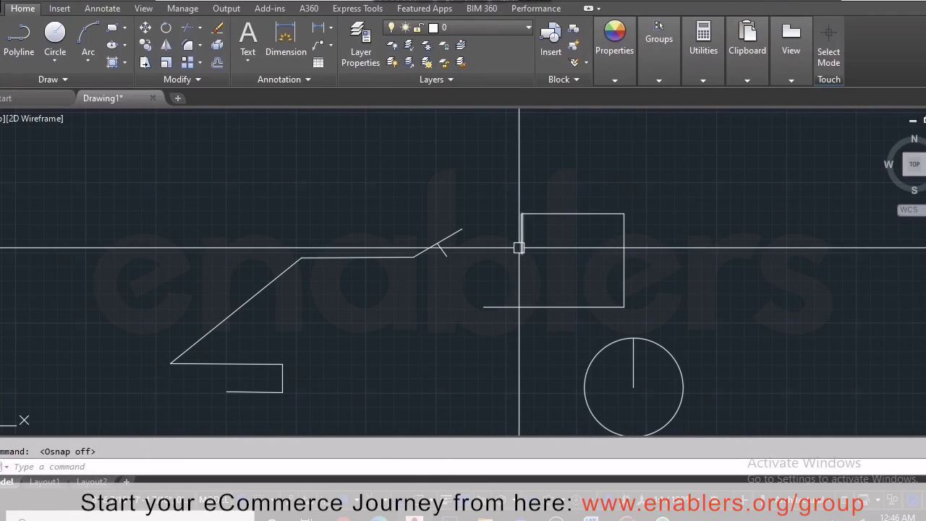
{"action": "scroll", "coordinate": [442, 246], "scroll_direction": "up", "scroll_amount": 4}
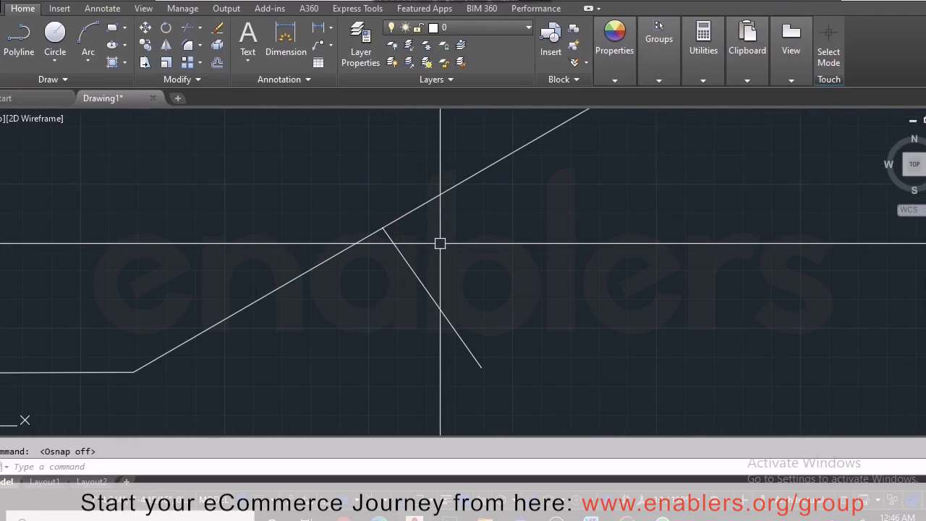
{"action": "left_click", "coordinate": [431, 289]}
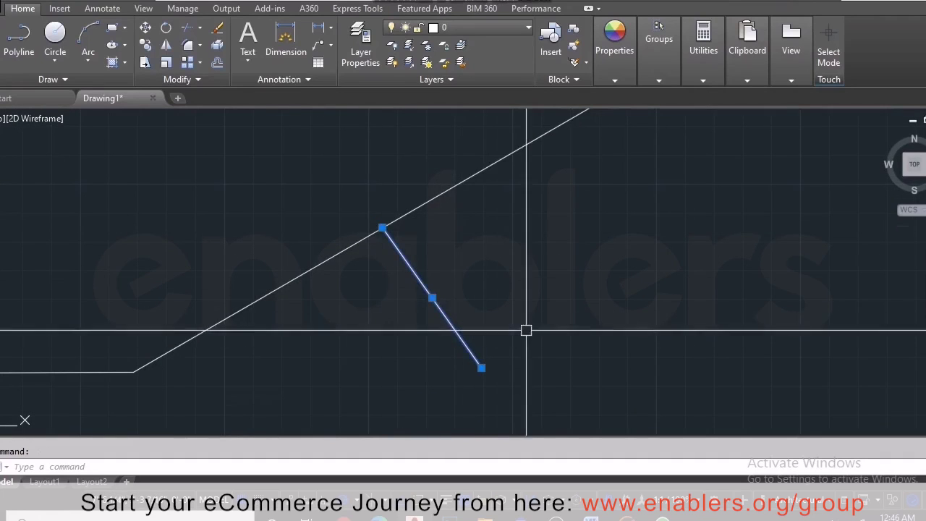
{"action": "scroll", "coordinate": [482, 269], "scroll_direction": "down", "scroll_amount": 2}
{"action": "key", "text": "Escape"}
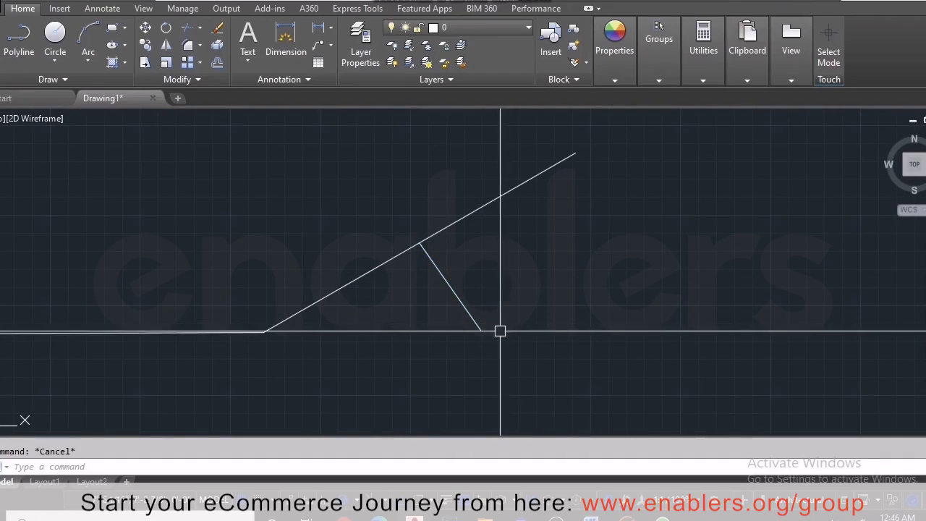
{"action": "scroll", "coordinate": [271, 329], "scroll_direction": "down", "scroll_amount": 4}
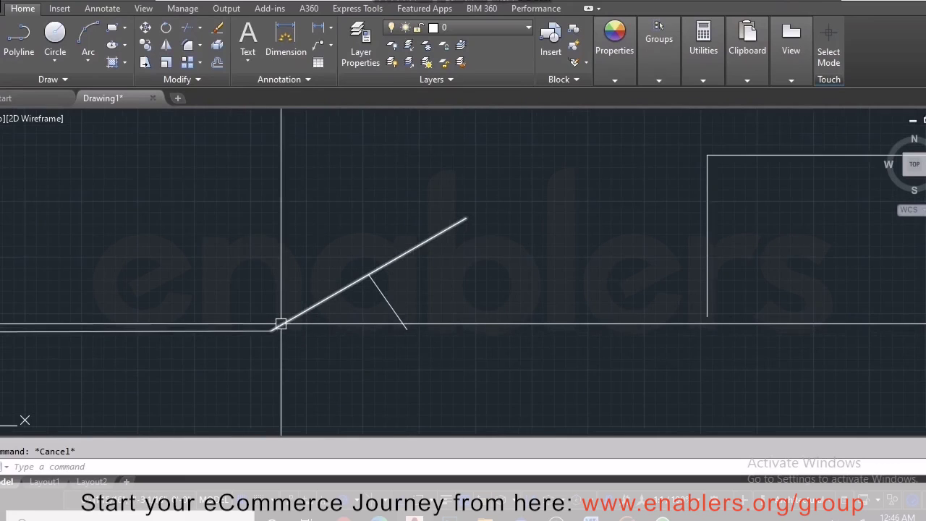
{"action": "left_click", "coordinate": [417, 506]}
{"action": "scroll", "coordinate": [409, 326], "scroll_direction": "down", "scroll_amount": 5}
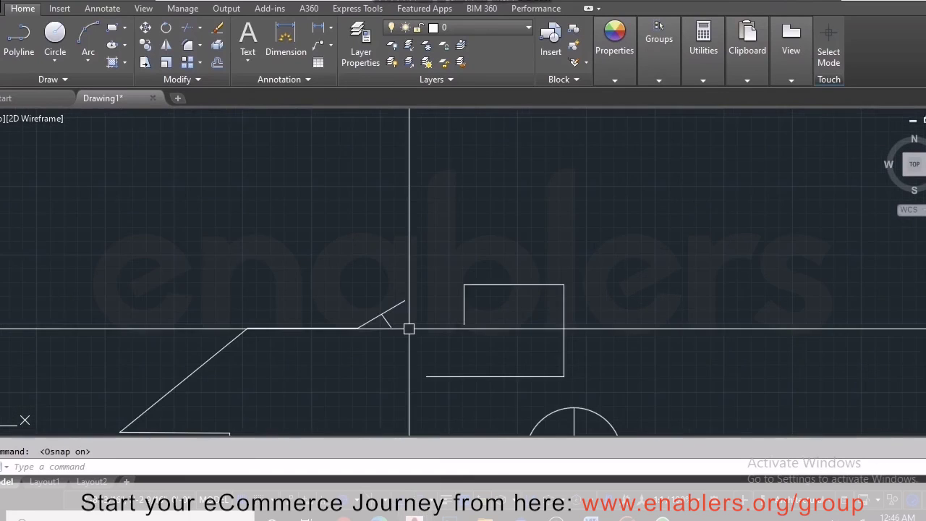
{"action": "scroll", "coordinate": [597, 355], "scroll_direction": "down", "scroll_amount": 2}
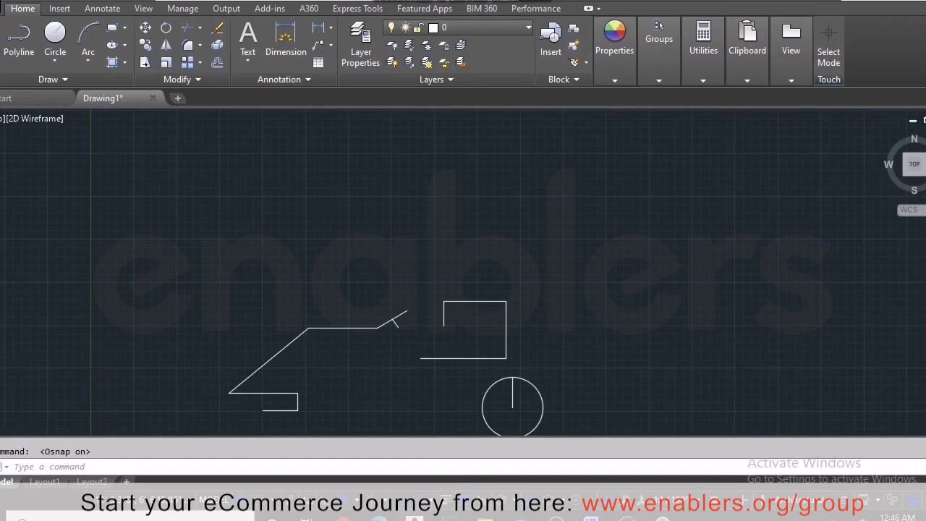